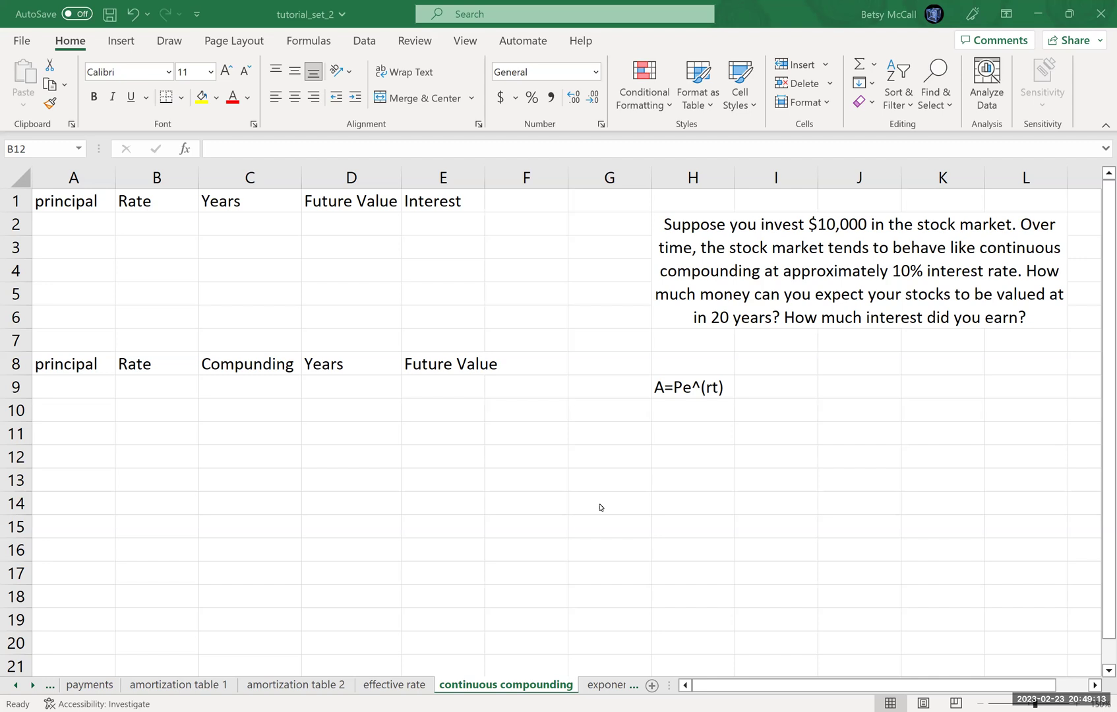
Enter $10,000, 10%, 1 and 20 years across A9:D9 of the second table
click(81, 386)
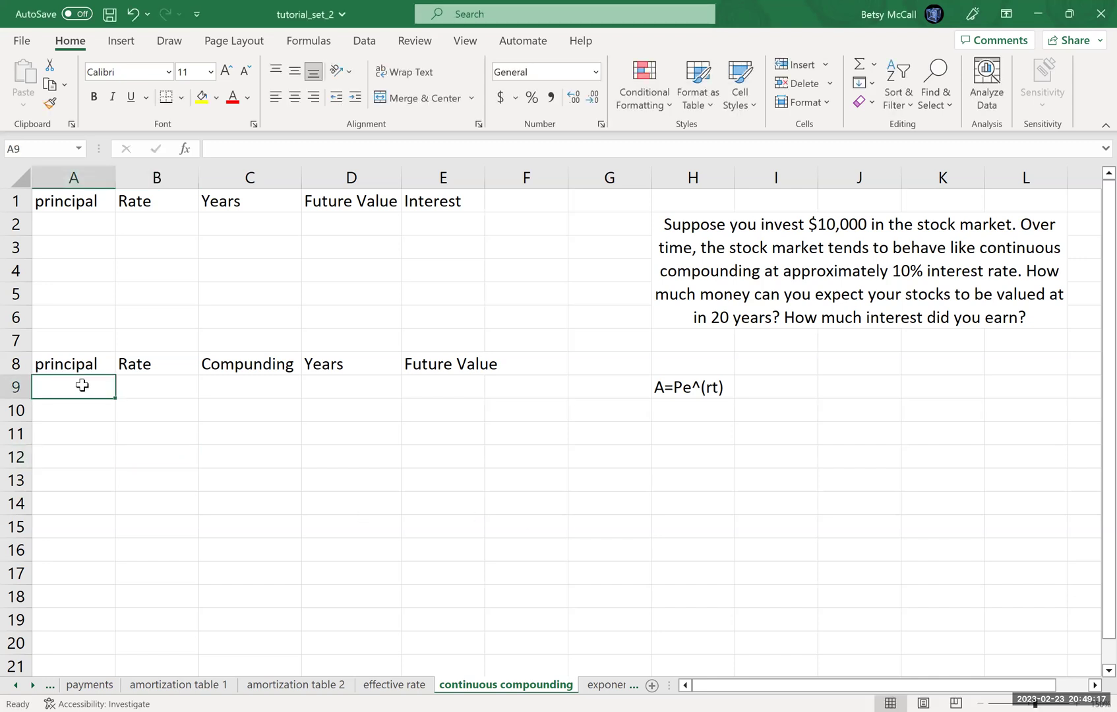
text($1,000)
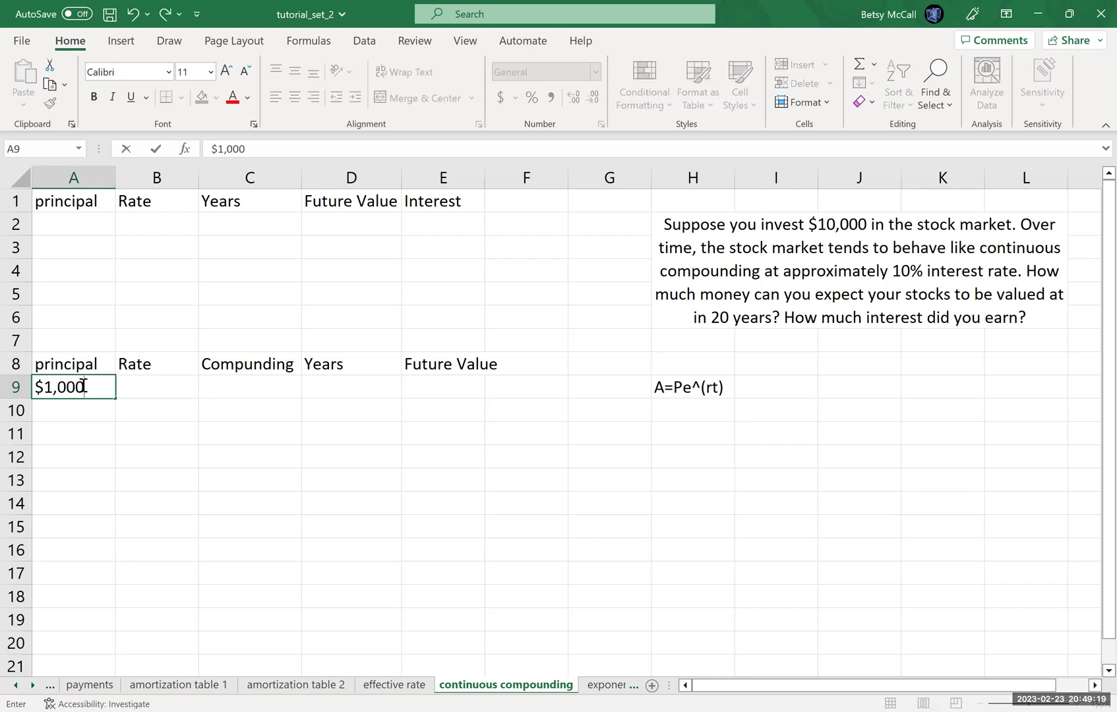
key(BackSpace)
key(BackSpace)
key(BackSpace)
key(BackSpace)
text(0,000)
click(141, 396)
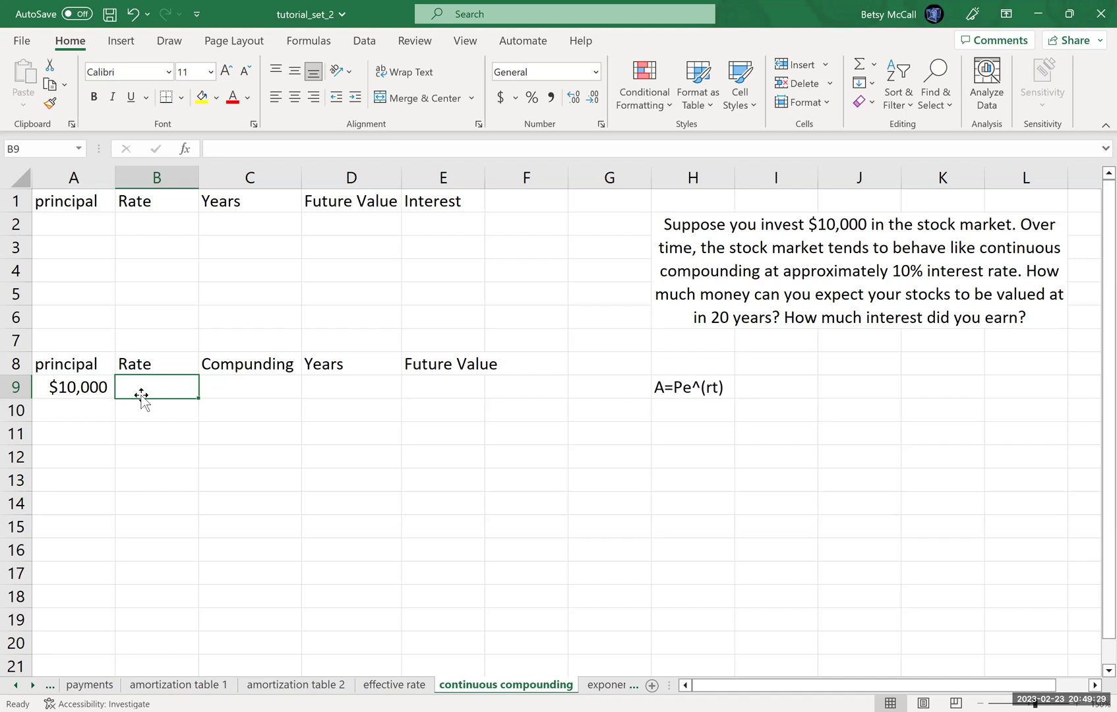
text(10%)
key(Tab)
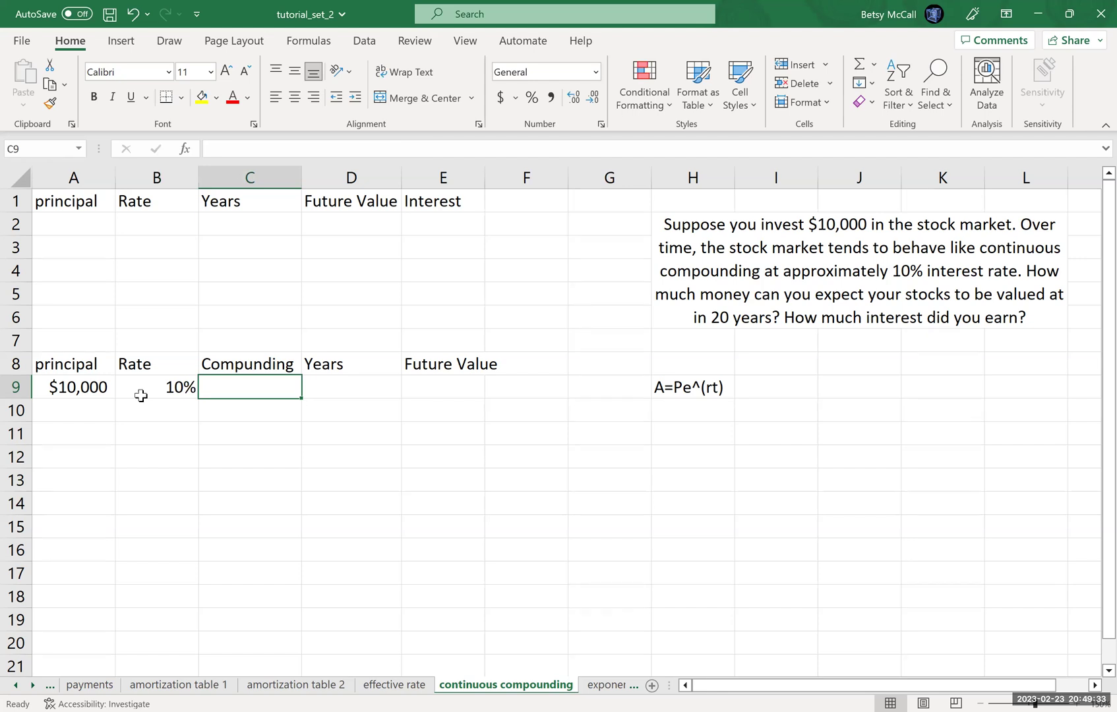
text(1)
key(Tab)
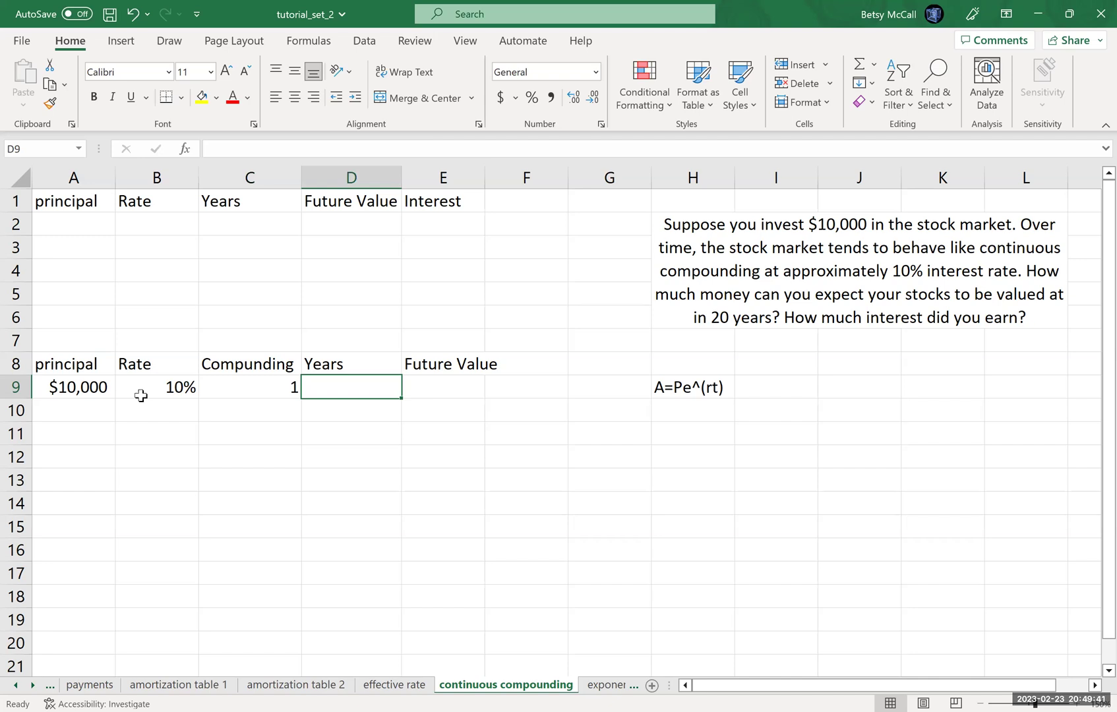
text(20)
key(Tab)
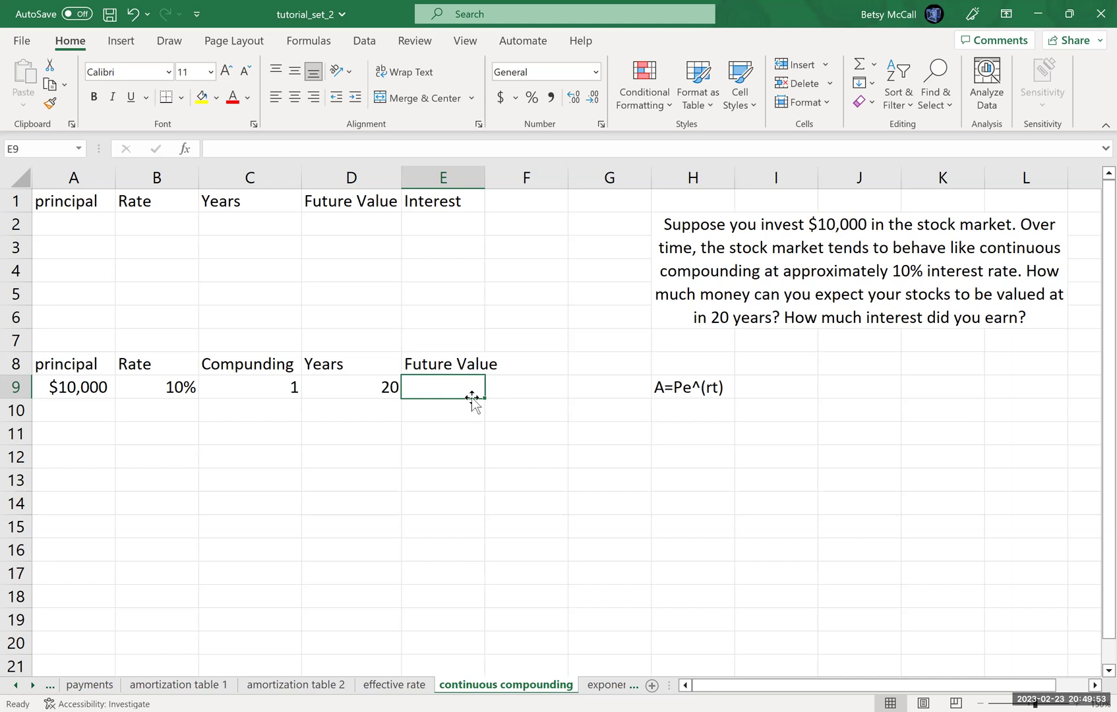
Insert the FV function in E9 with Rate set to B9/C9
click(185, 150)
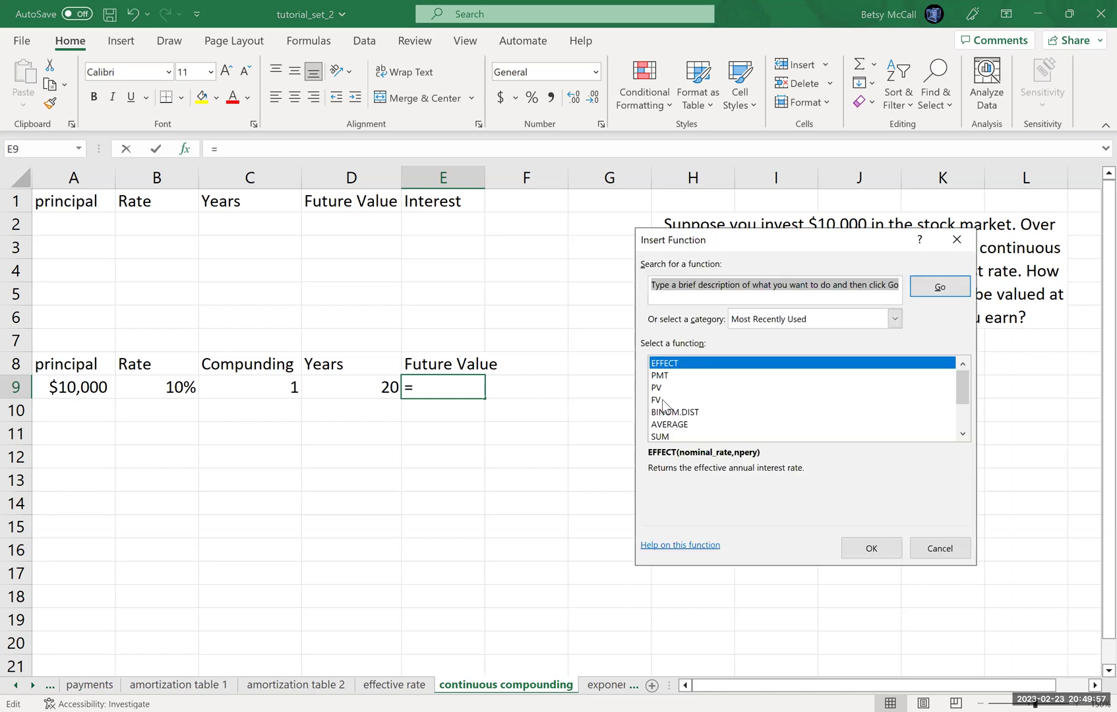
click(663, 400)
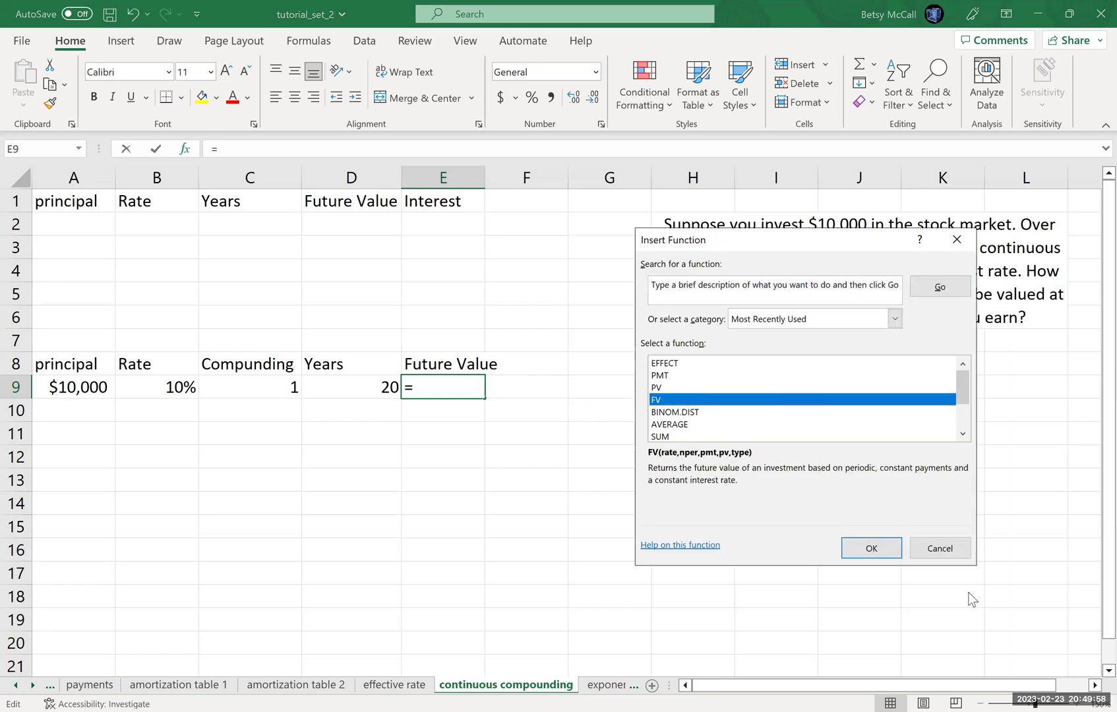
click(895, 555)
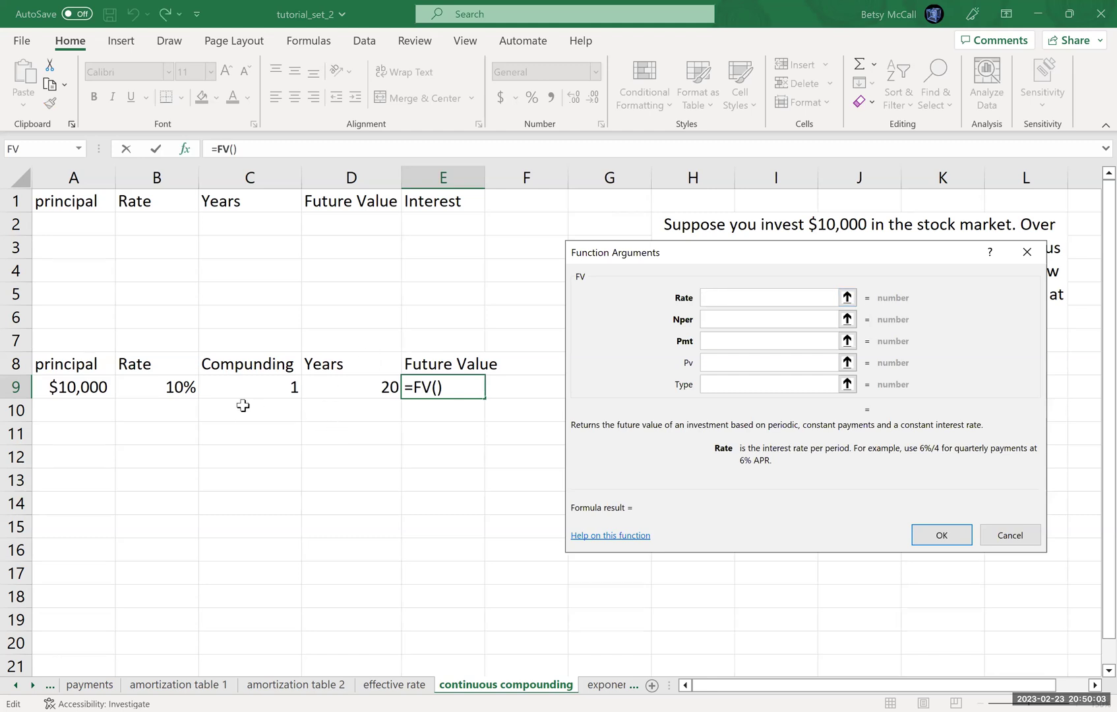
click(186, 388)
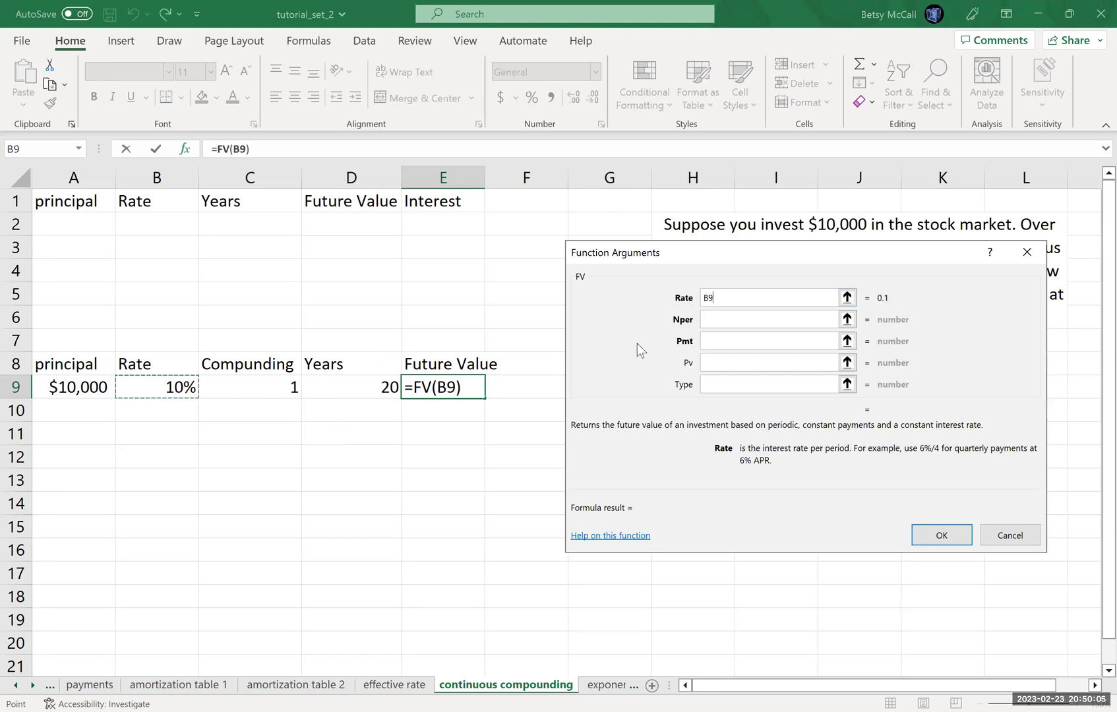
text(/)
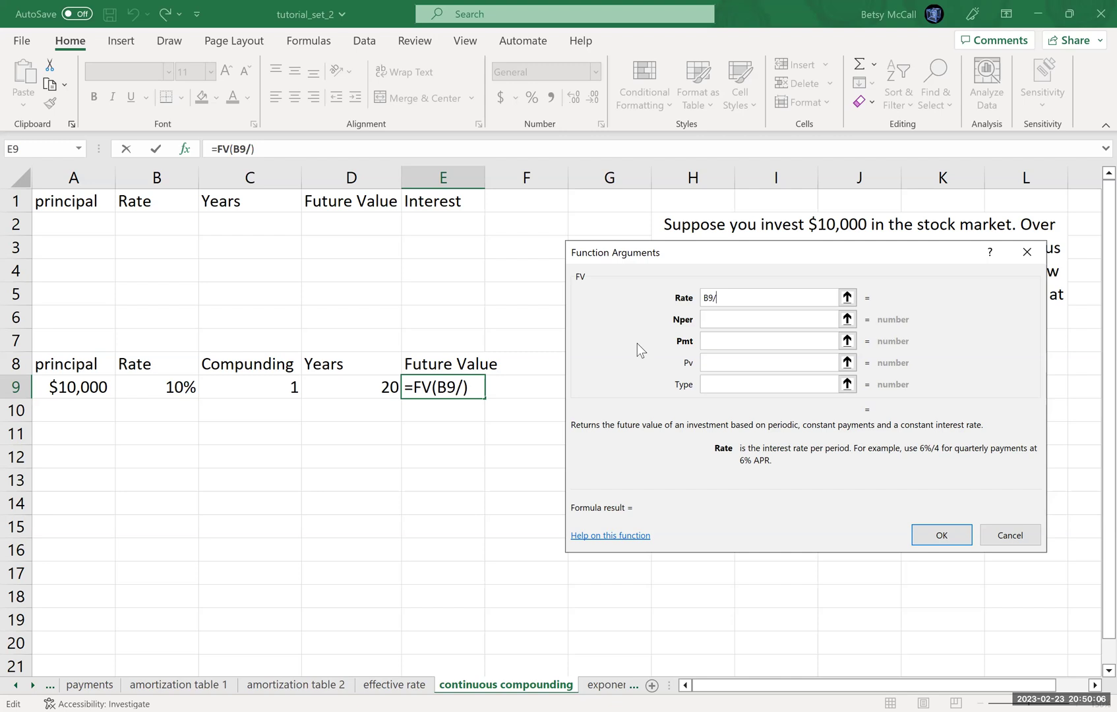
click(267, 389)
Set FV's Nper to C9*D9 and Pv to -A9, yielding $67,275.00
click(749, 322)
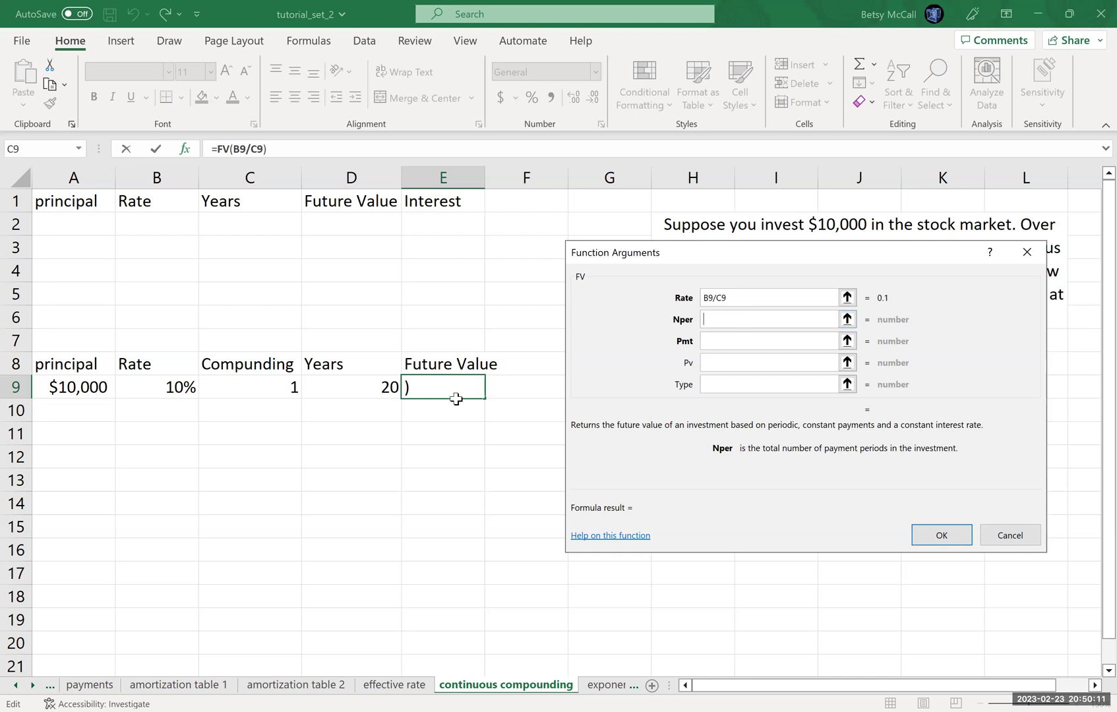
click(271, 387)
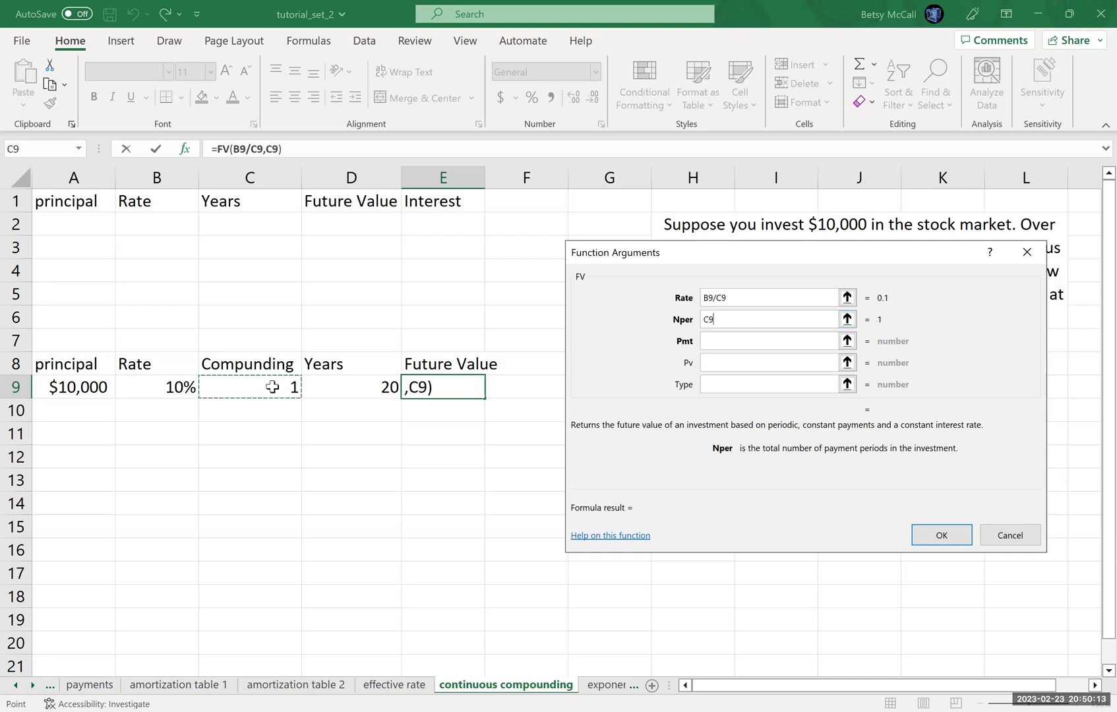
text(*)
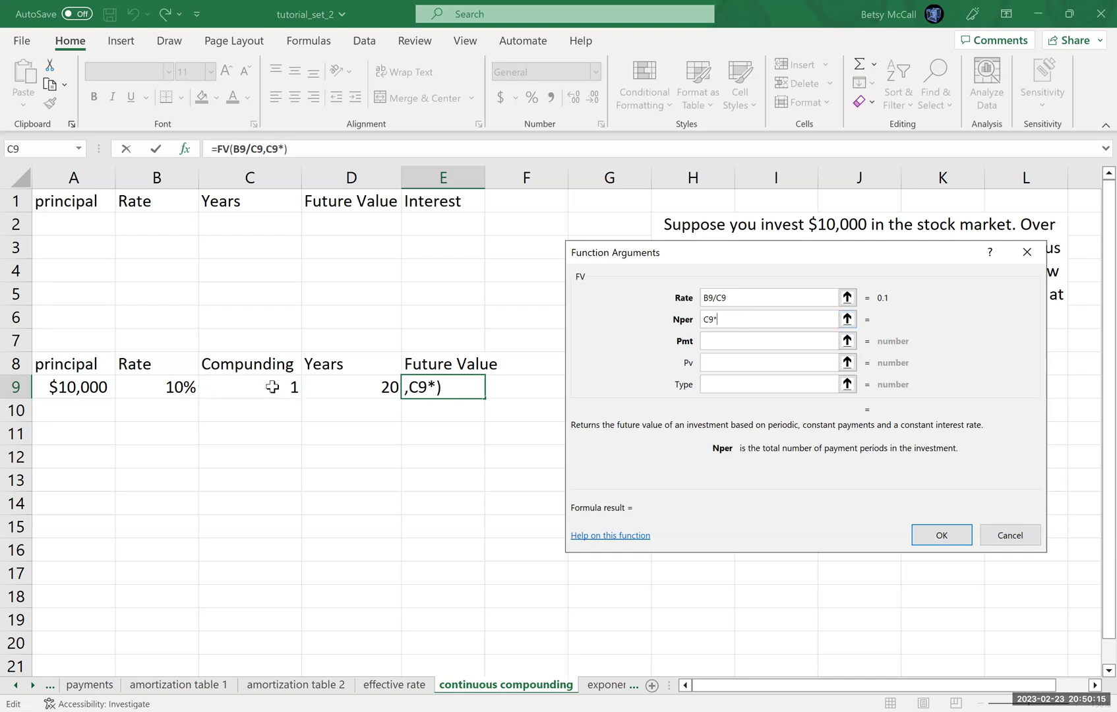
click(328, 387)
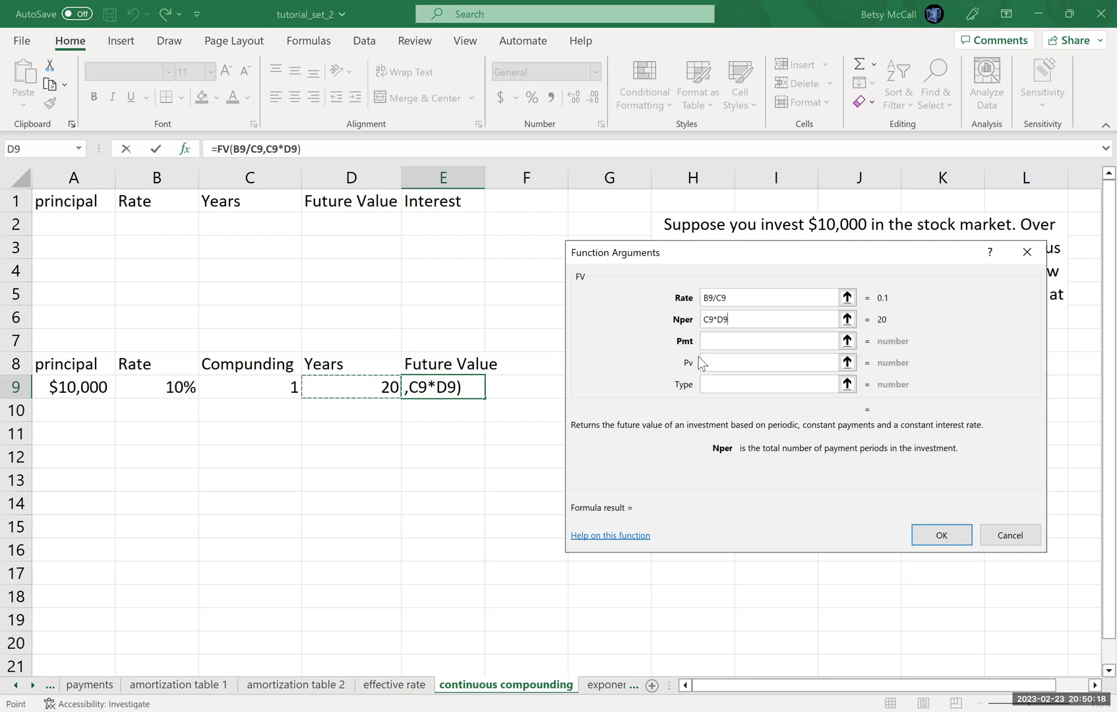
click(719, 363)
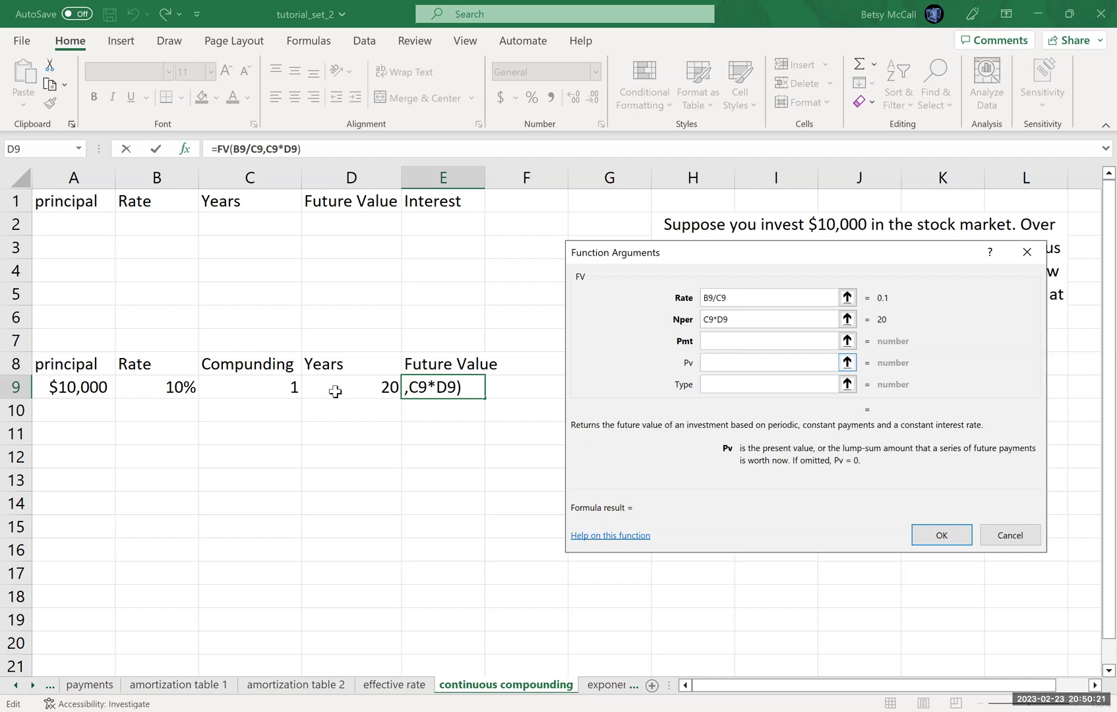
click(100, 390)
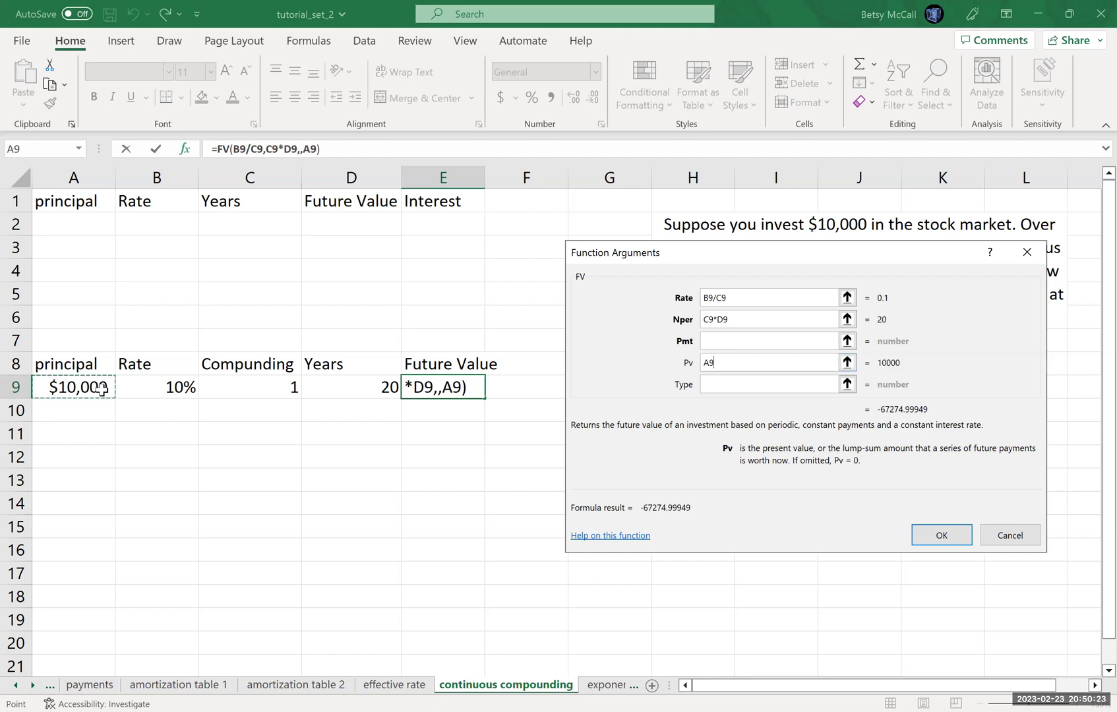
click(705, 362)
text(-)
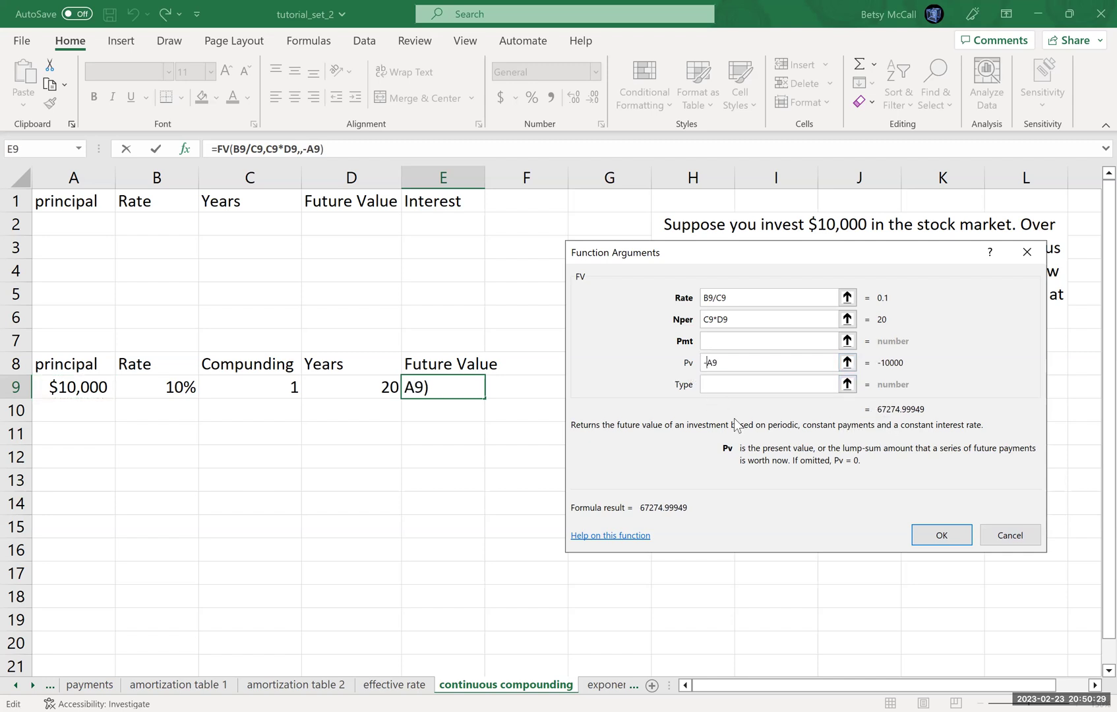
click(943, 536)
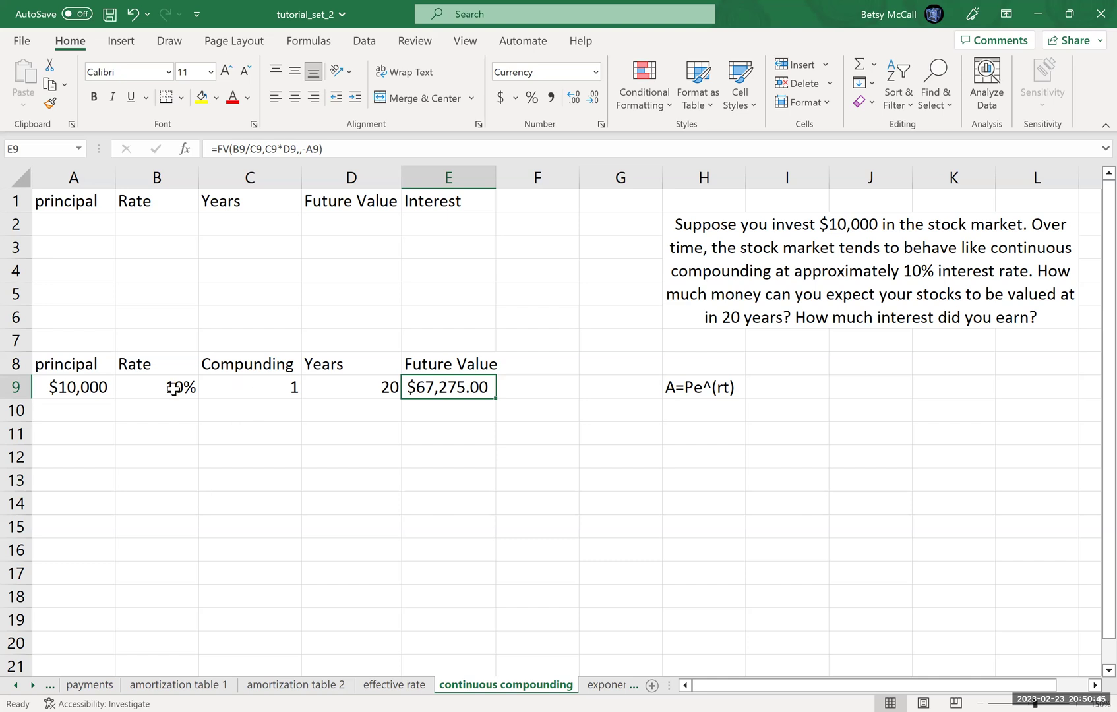
Fill A9:E9 down to row 20 and link A10:A20 to =A9 so each principal is $10,000
mouse_move(67, 386)
mouse_down()
mouse_move(491, 396)
mouse_move(475, 641)
mouse_up()
click(283, 411)
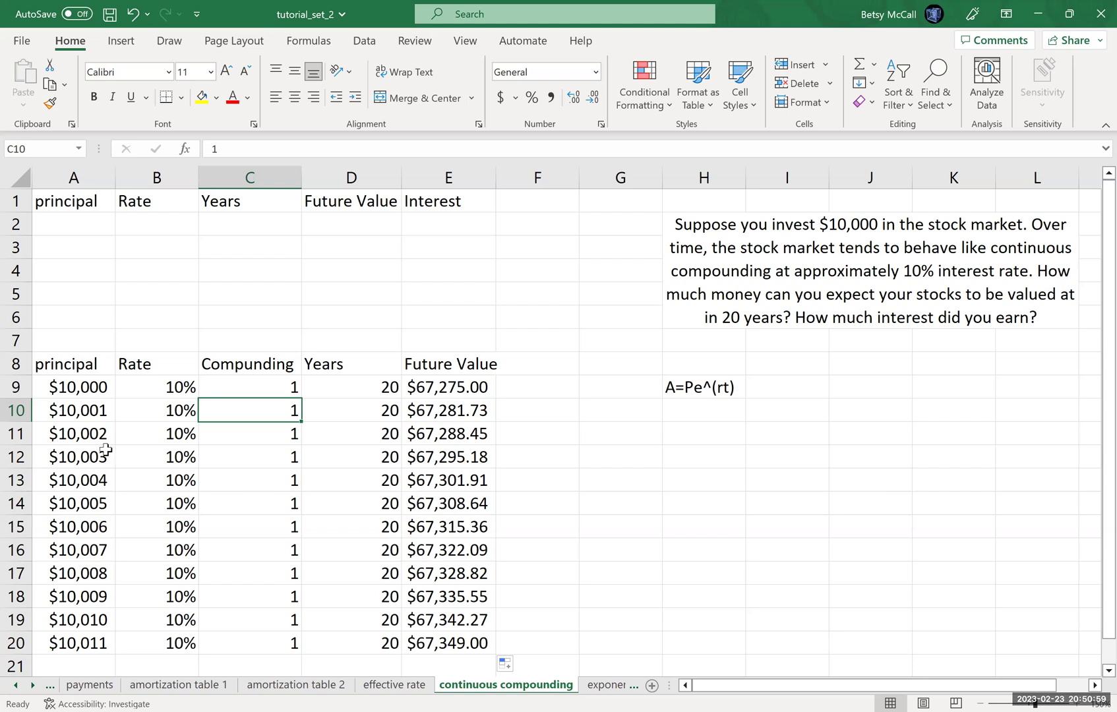
click(81, 406)
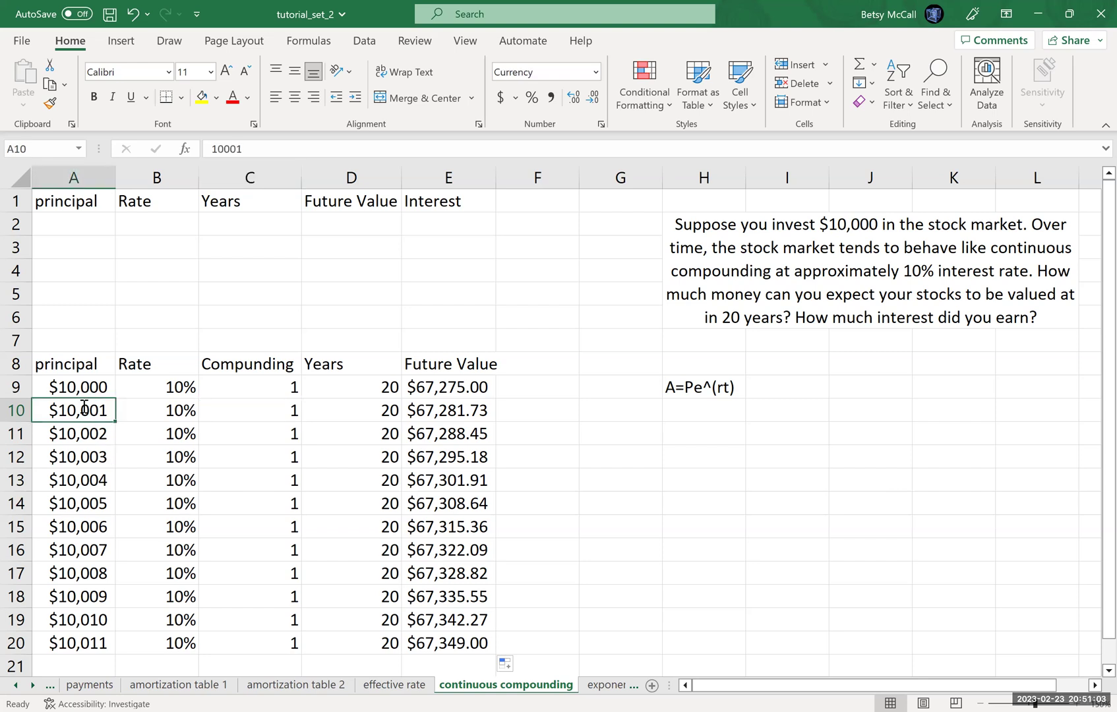
text(=)
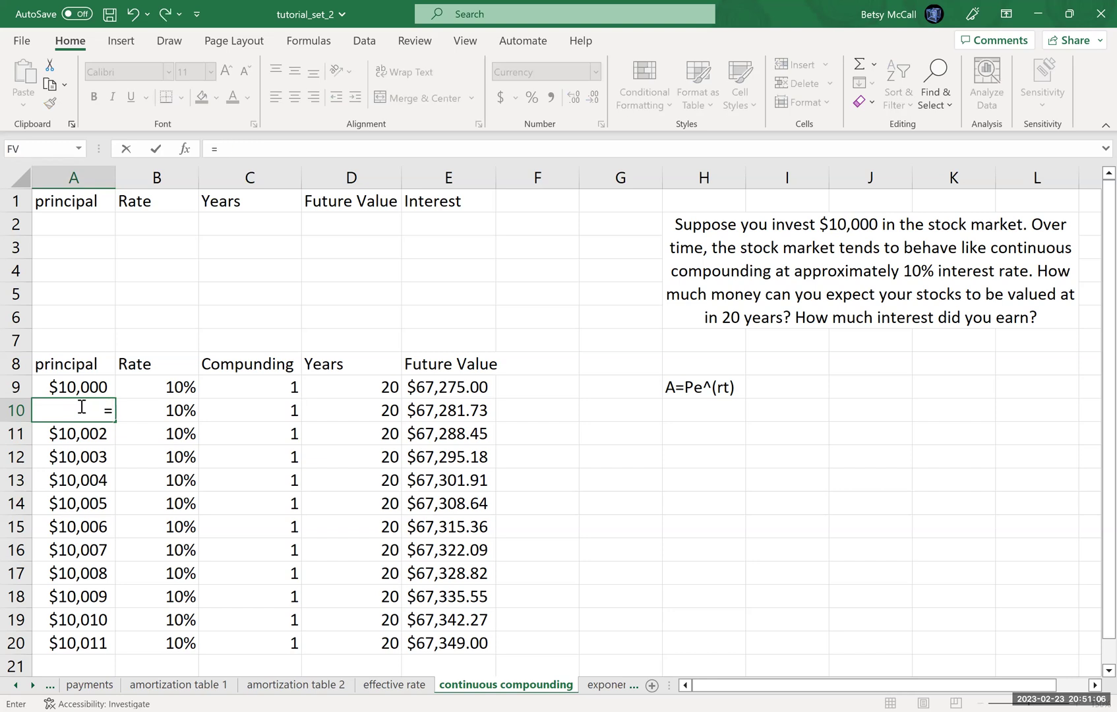
click(80, 383)
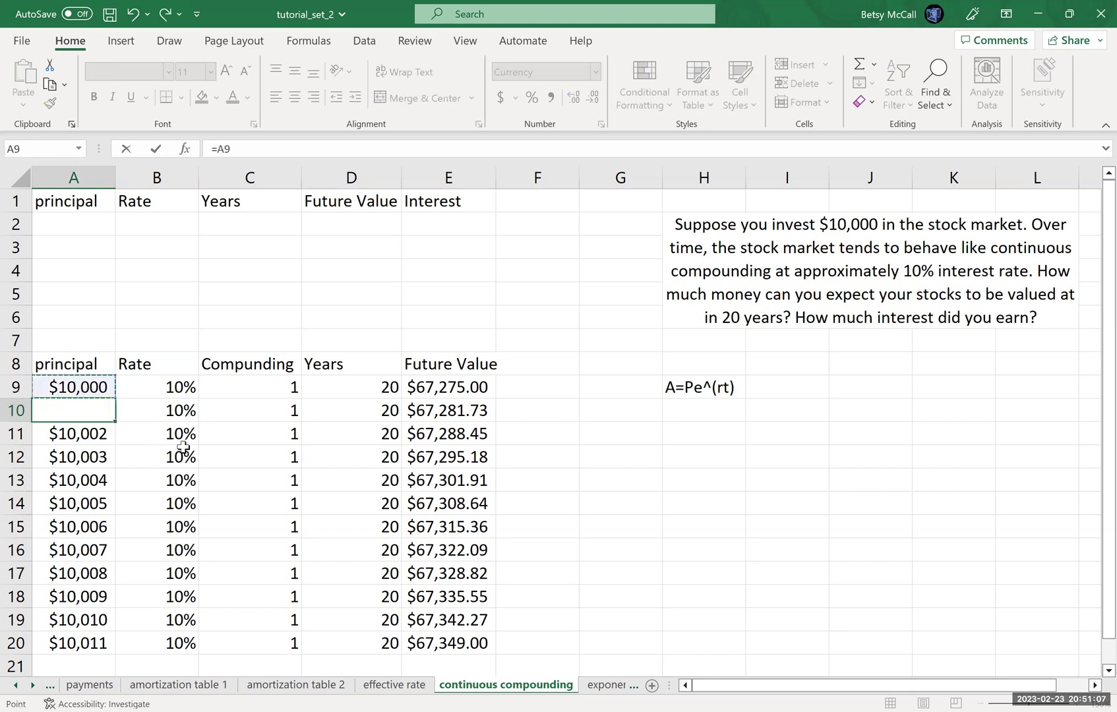
key(Return)
click(110, 417)
drag(113, 424, 98, 645)
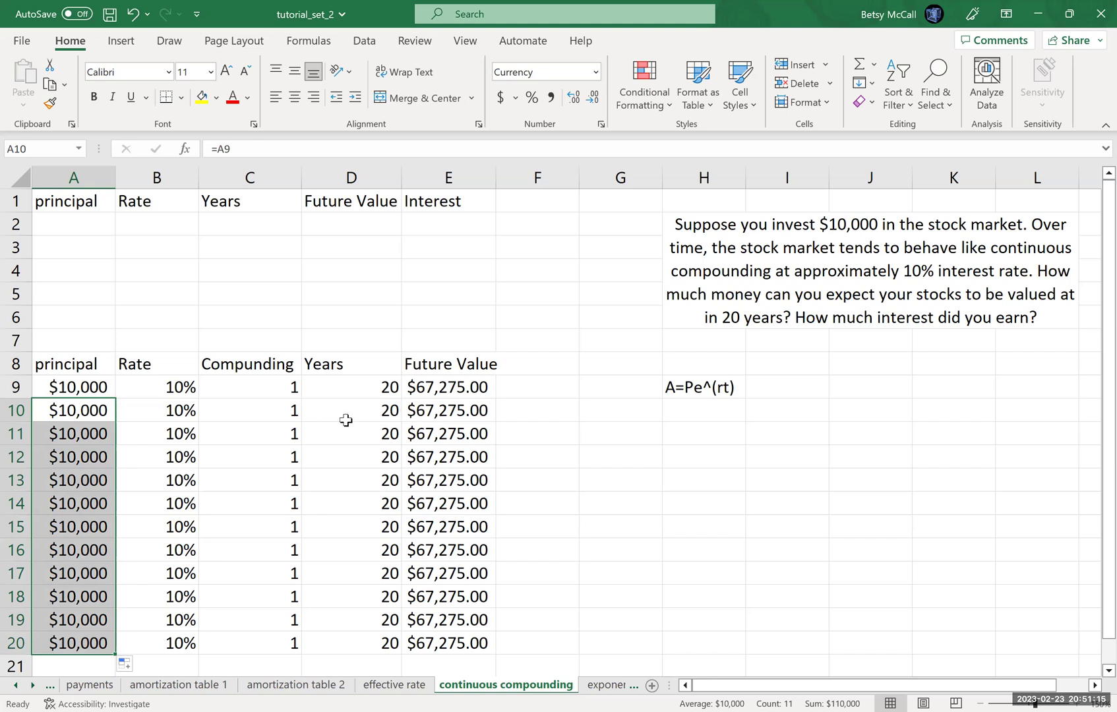
Enter compoundings 4, 12, 52 and 365 in C10:C13
click(265, 410)
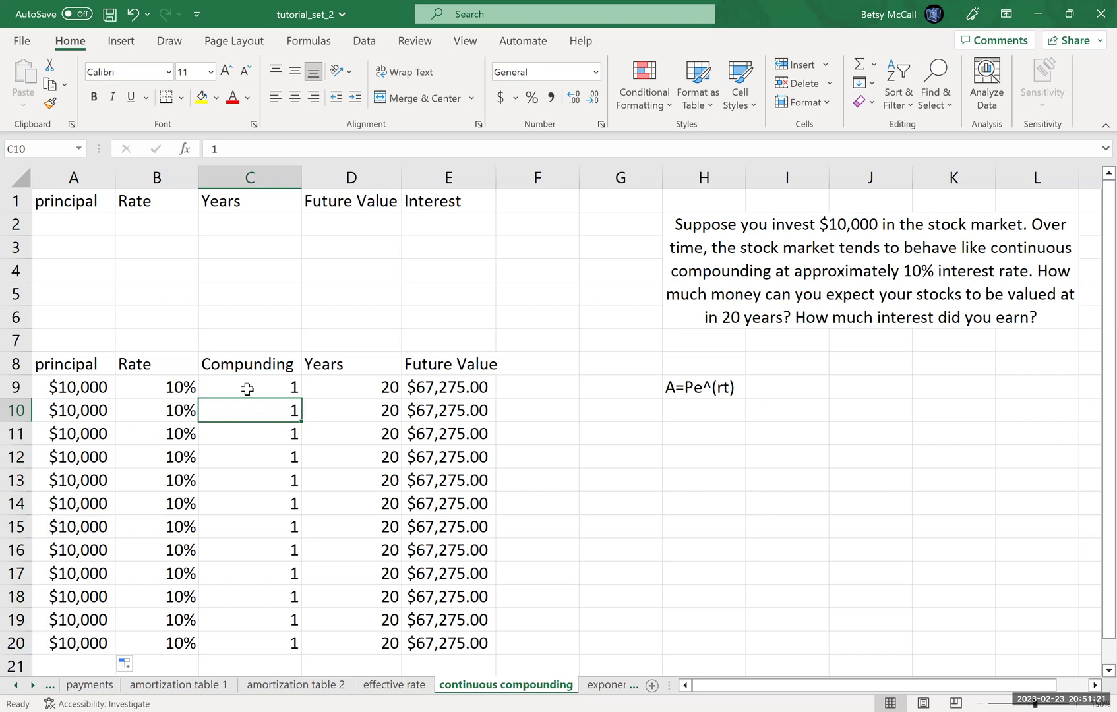
text(4)
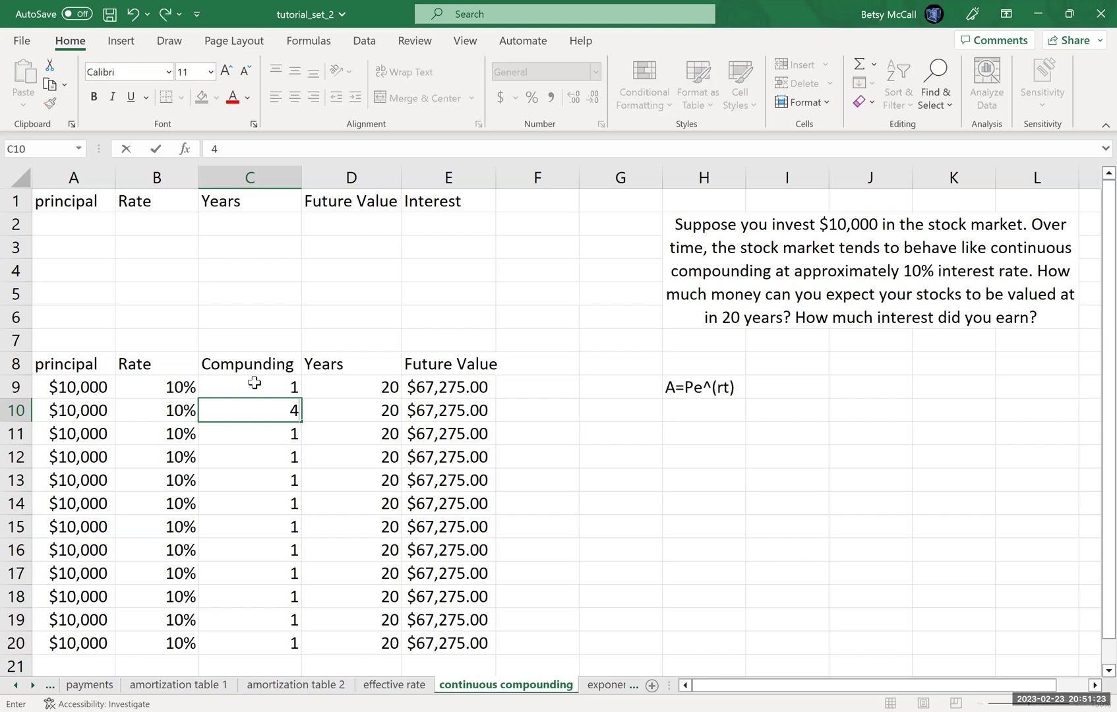
key(Return)
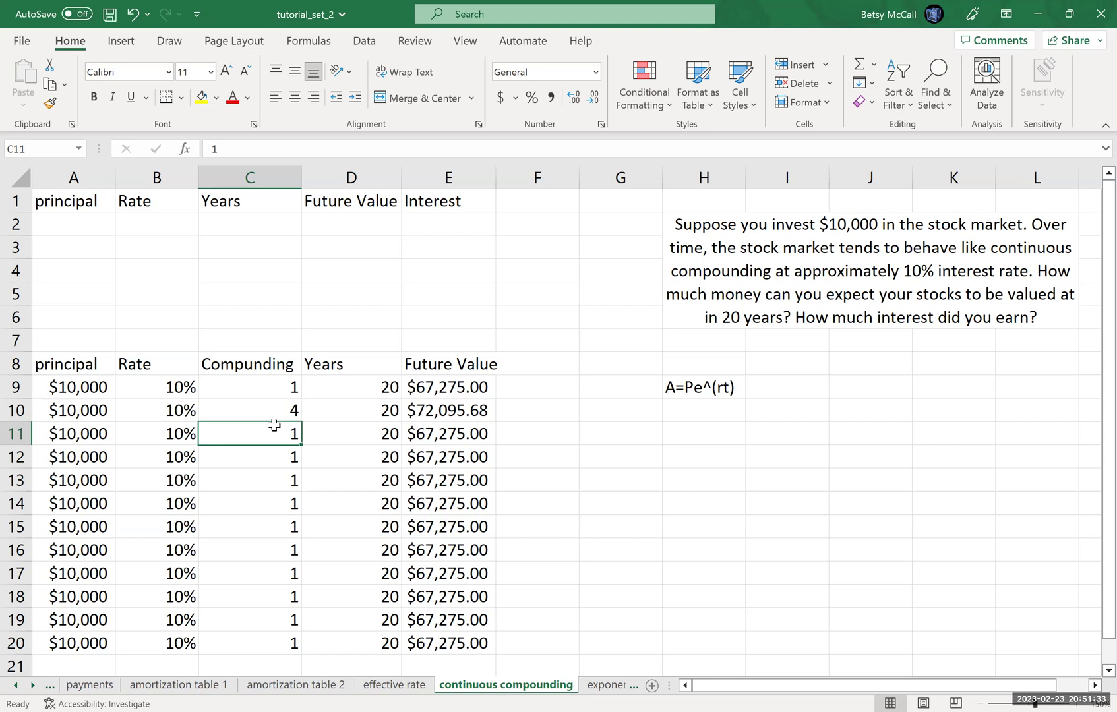
text(12)
key(Return)
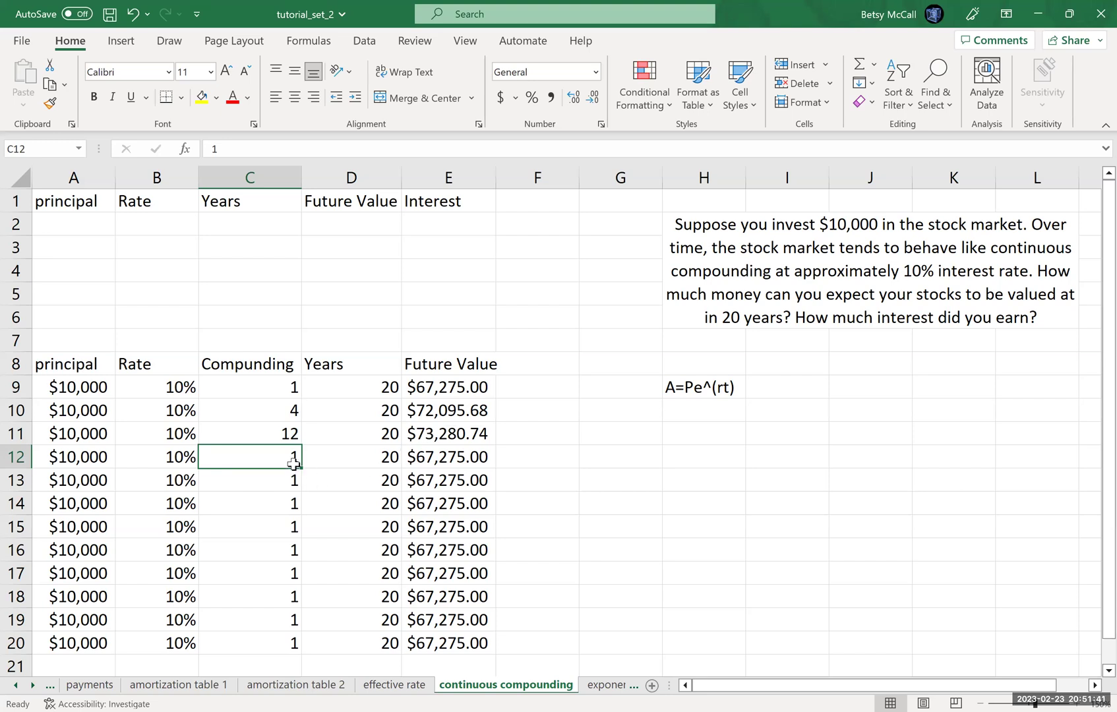
text(52)
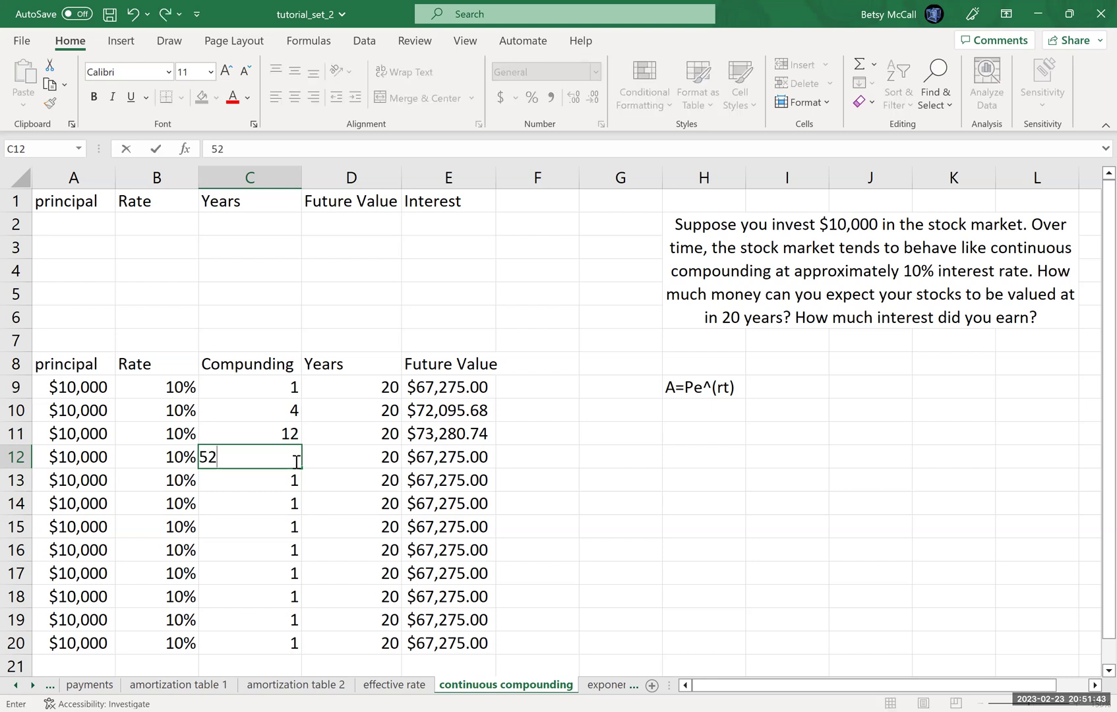
key(Return)
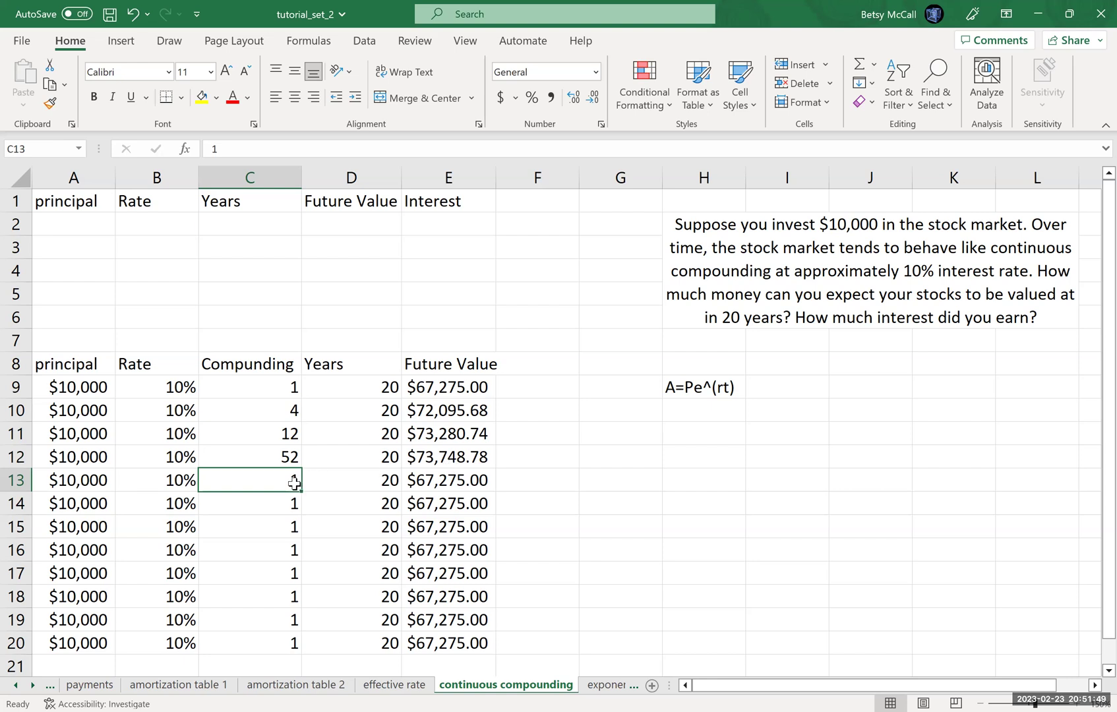
text(365)
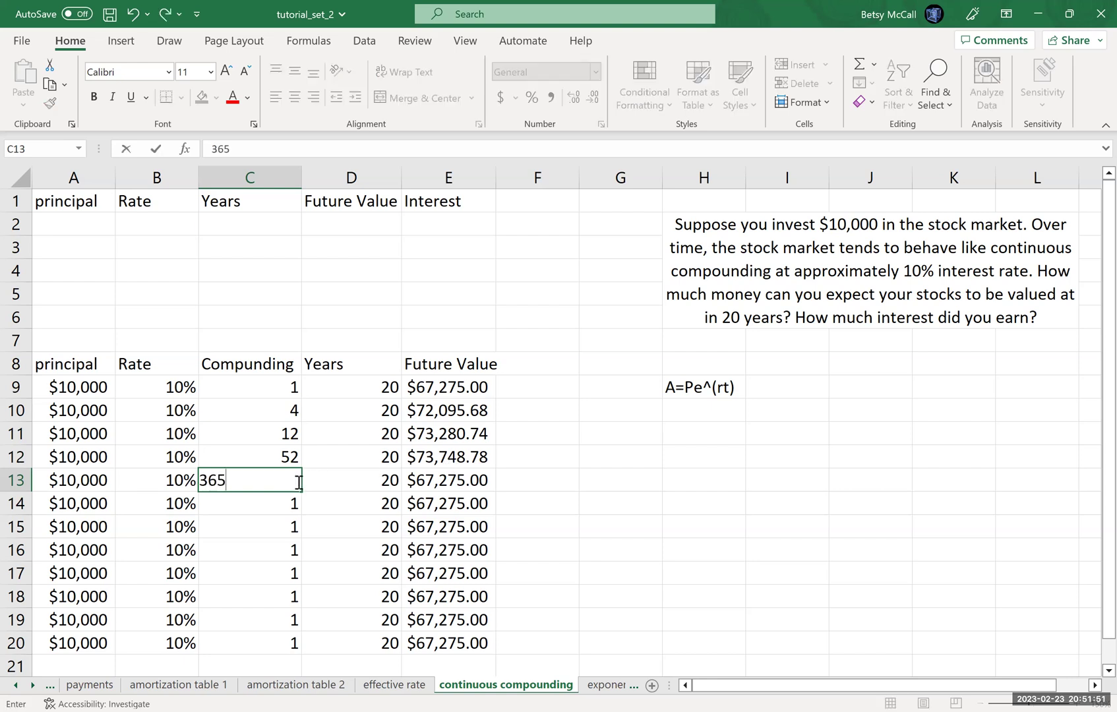
key(Return)
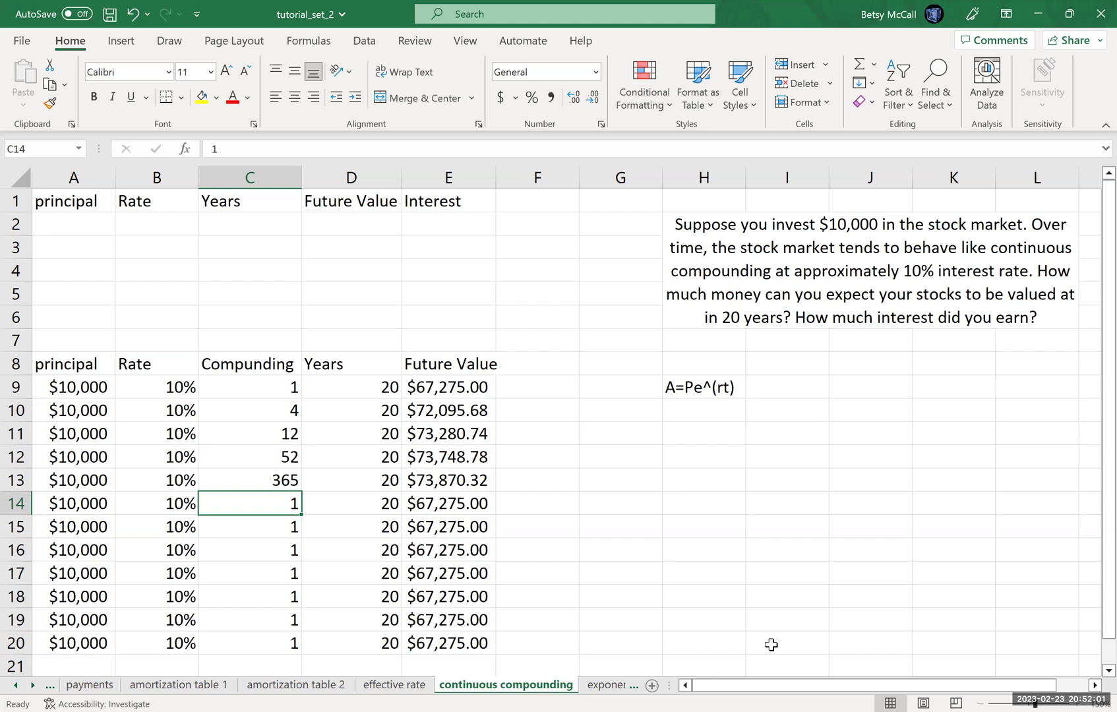
Enter =365*24 in C14 and =365*24*60 in C15 for hourly and minute compounding
text(=365*)
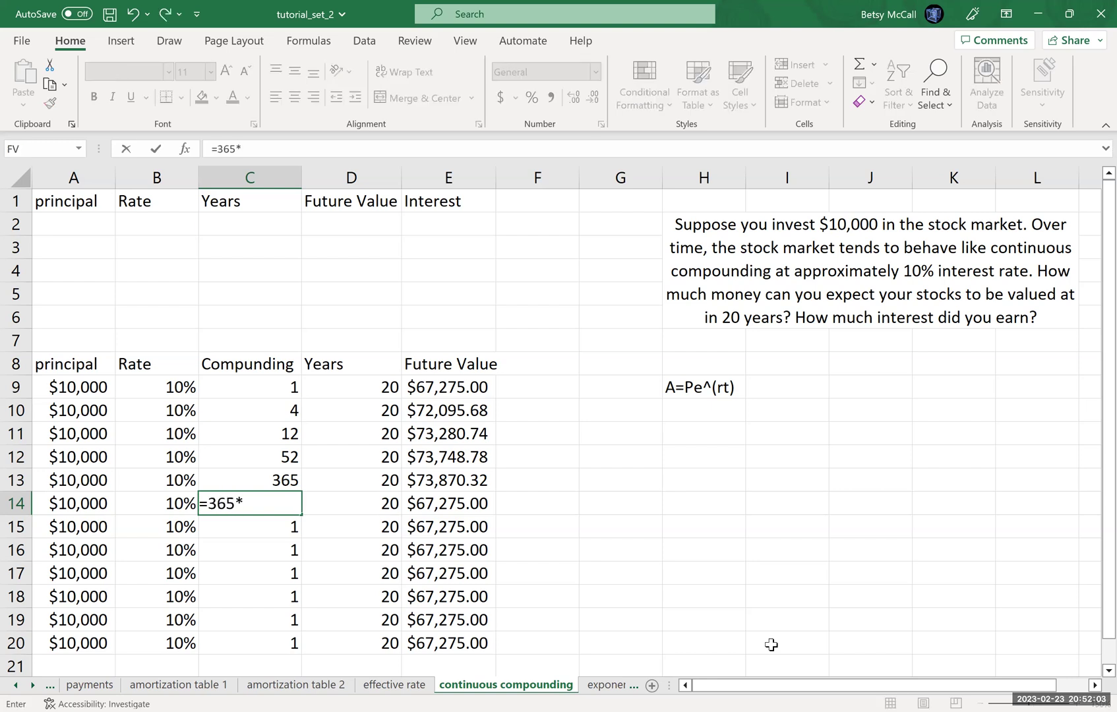
text(60)
key(Return)
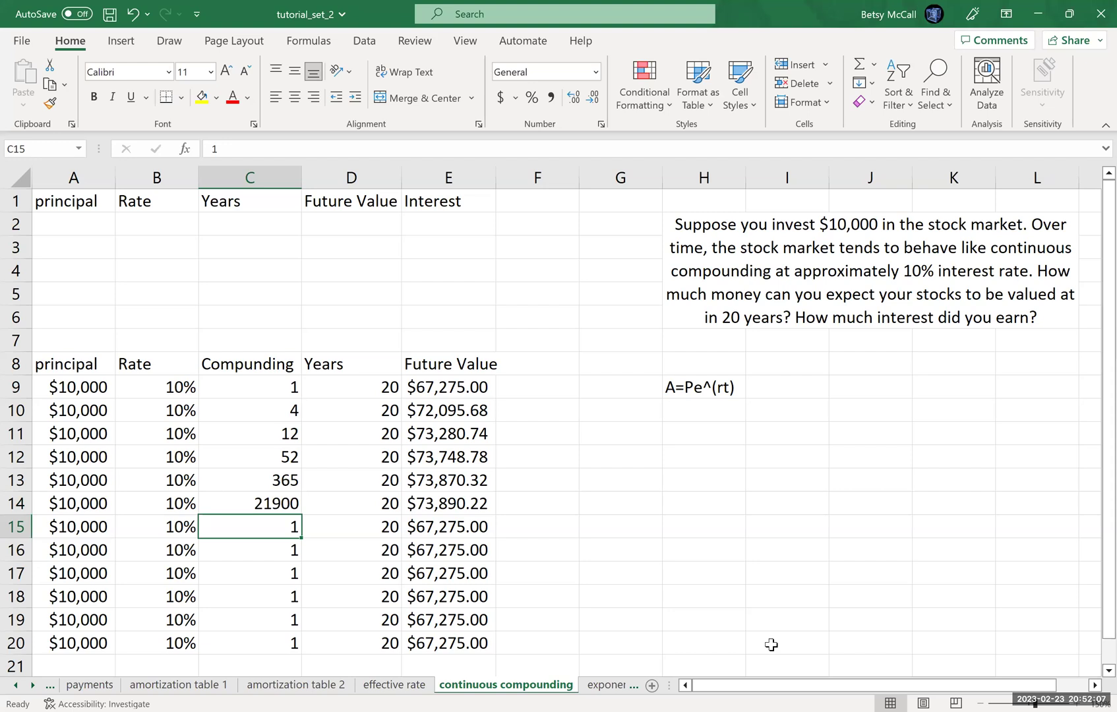
text(=)
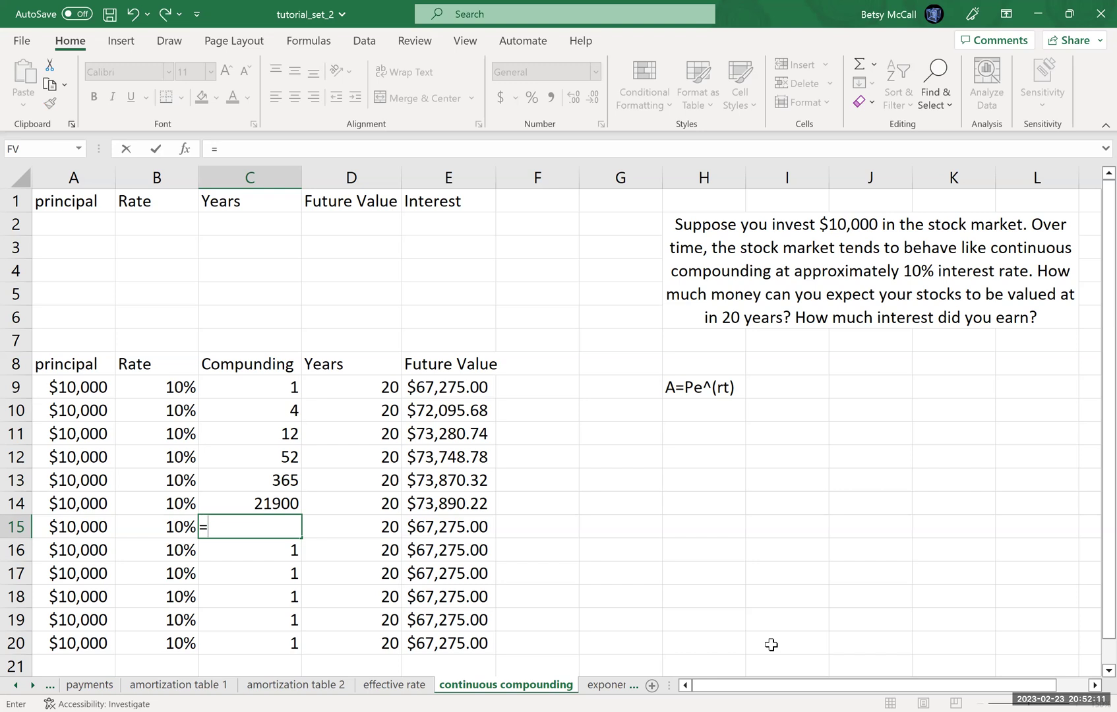
text(365*60*60)
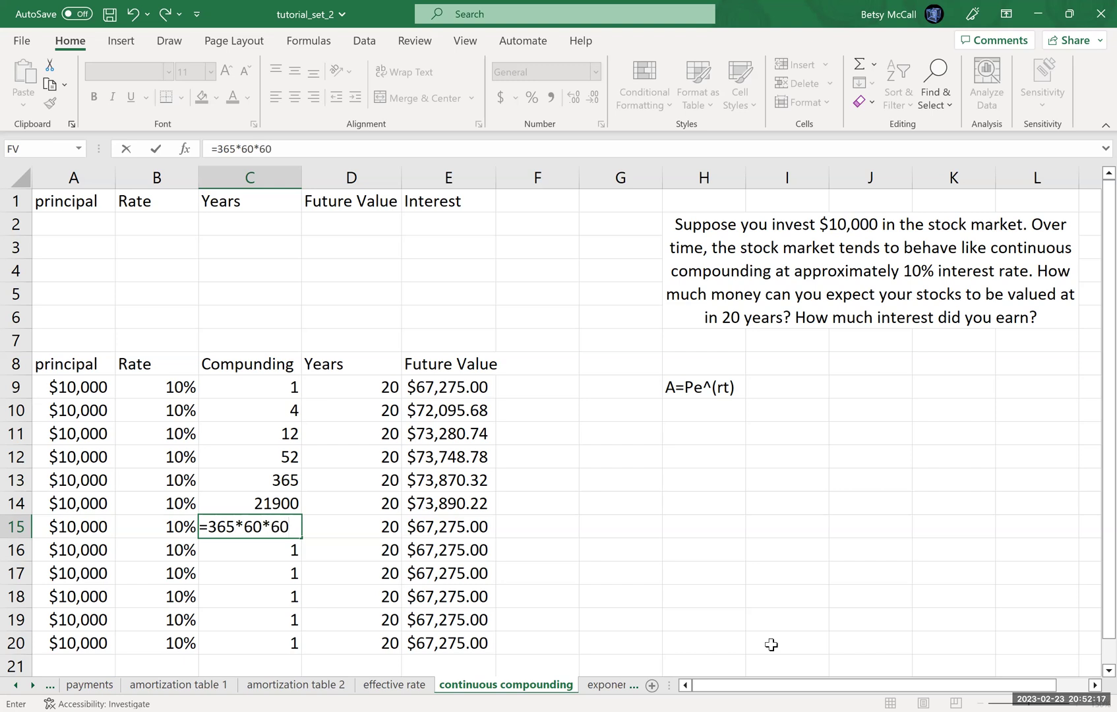
key(BackSpace)
key(BackSpace)
key(BackSpace)
key(BackSpace)
key(BackSpace)
text(24)
text(6)
text(0)
key(Return)
click(267, 509)
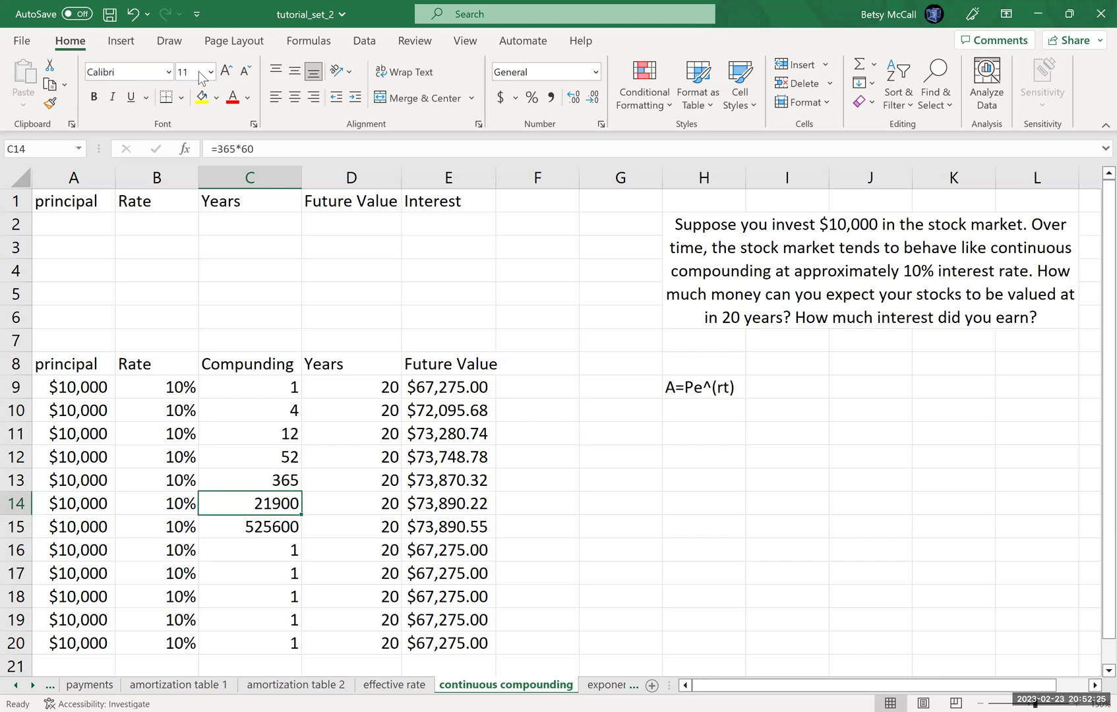
click(260, 147)
key(BackSpace)
key(BackSpace)
text(24)
key(Return)
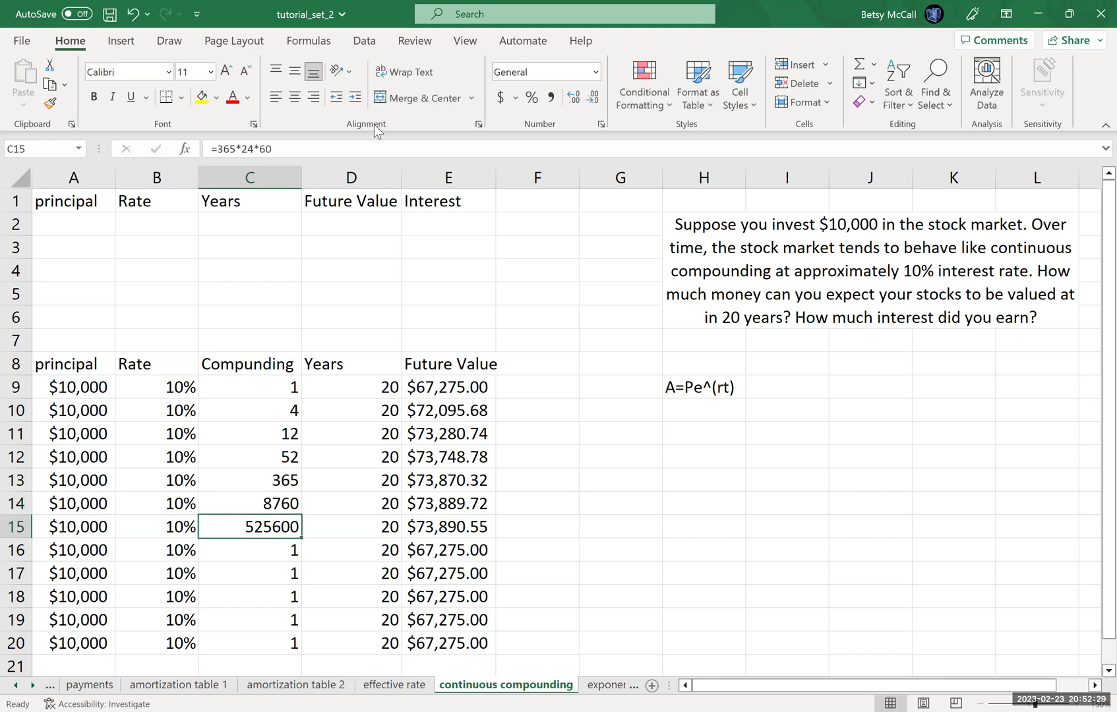
Enter =C15*60 in C16 and apply Comma Style to show 31,536,000
click(256, 545)
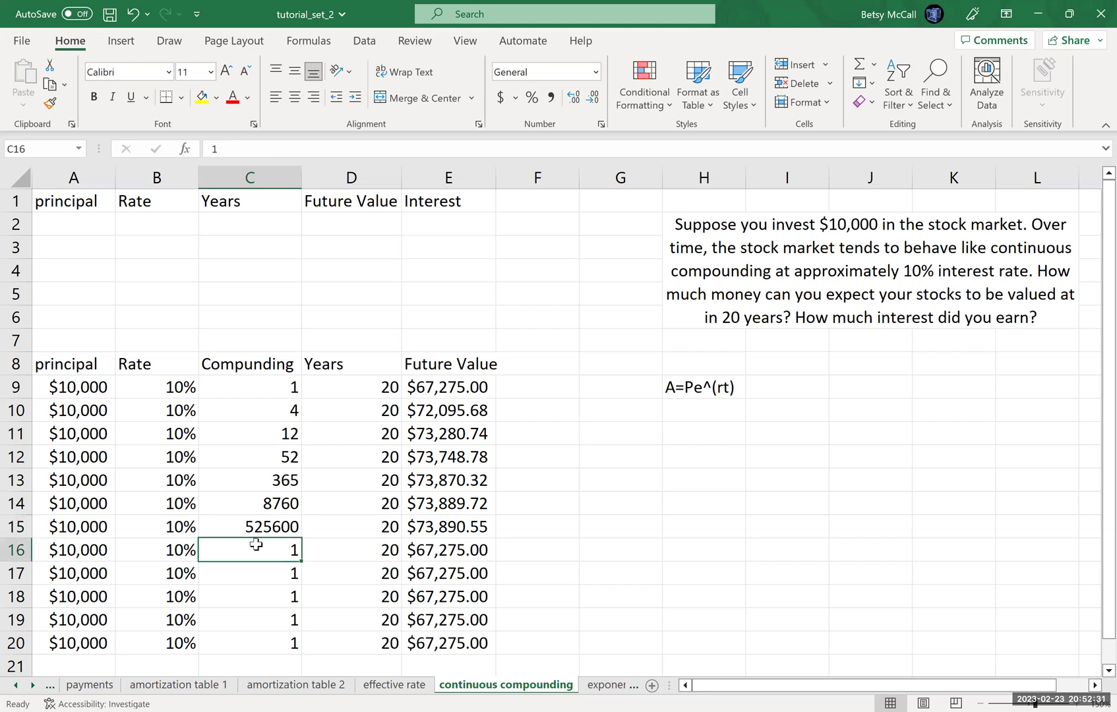
text(=)
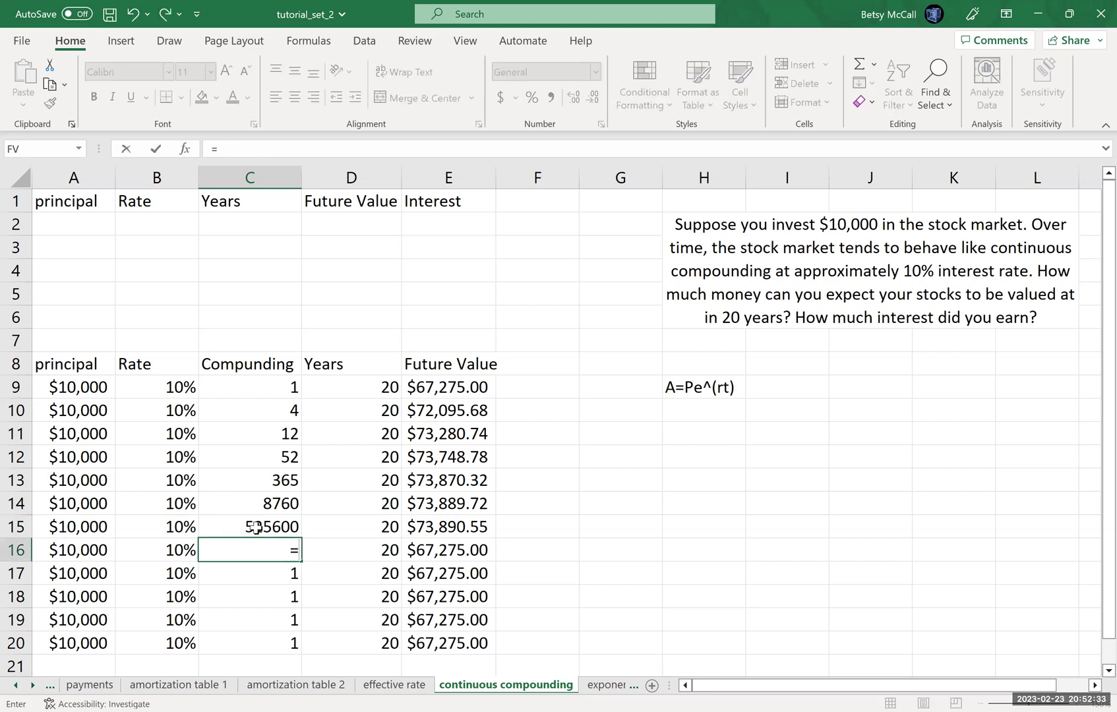
click(257, 529)
text(*60)
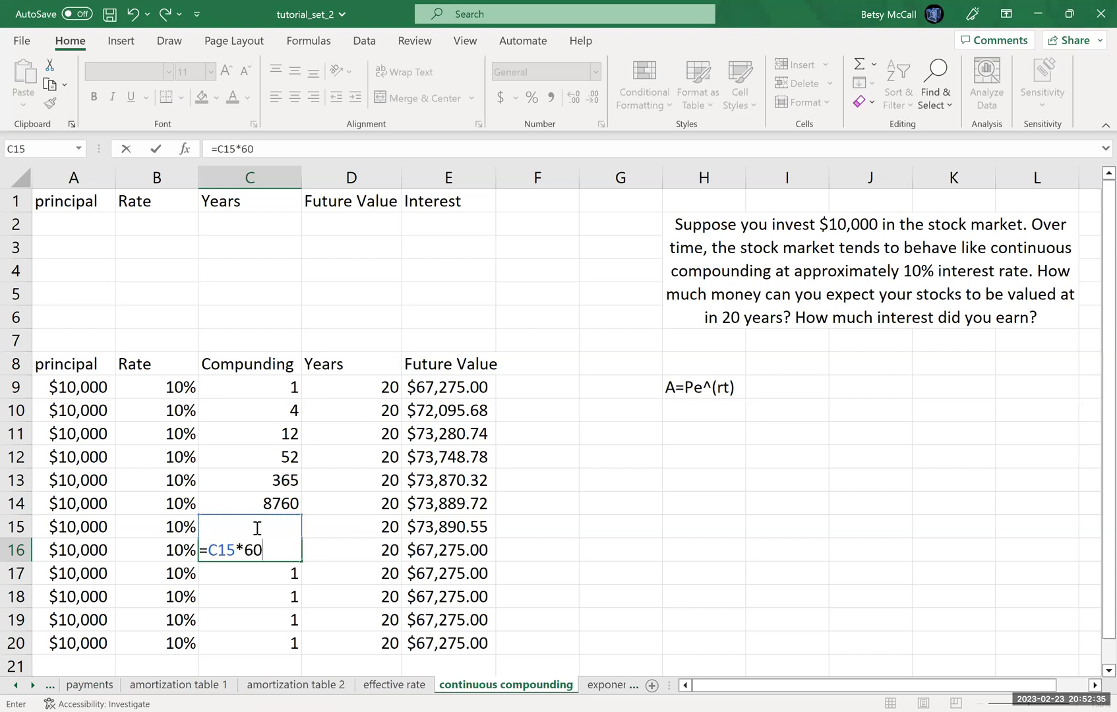
key(Return)
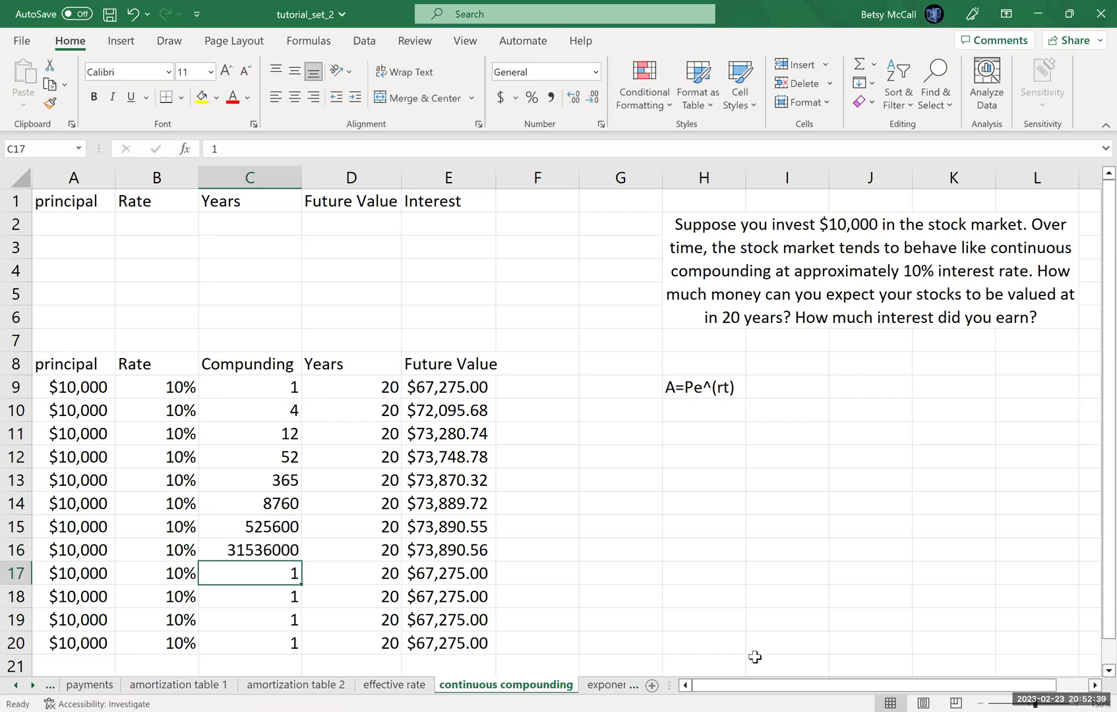
click(247, 553)
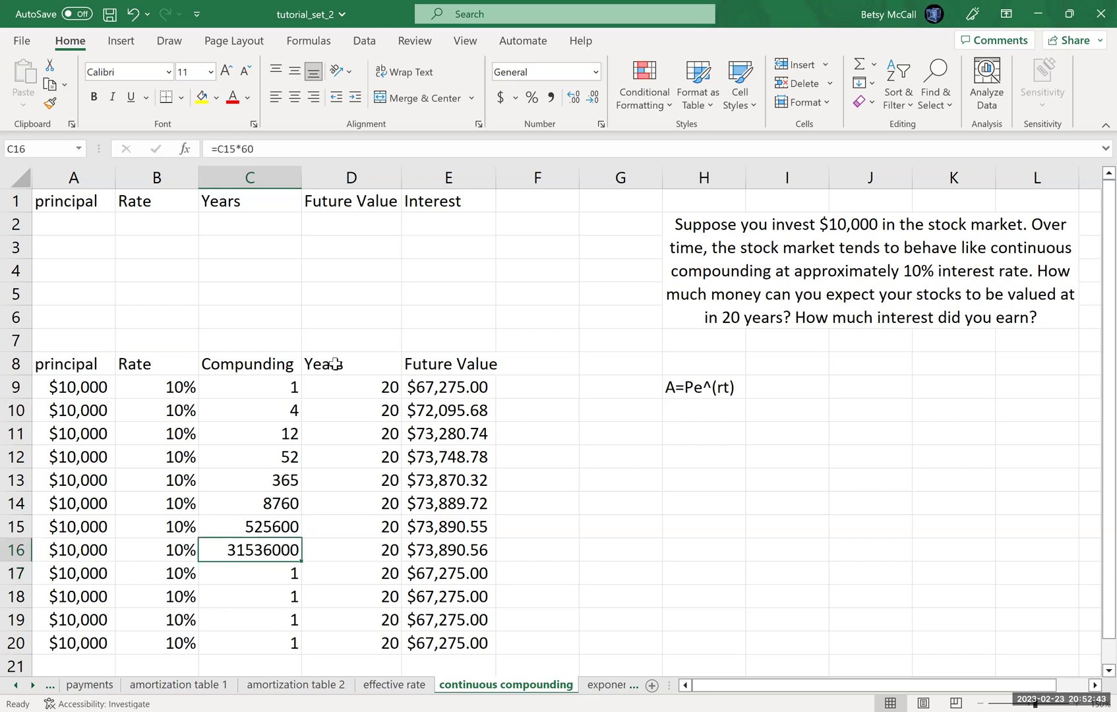
click(550, 99)
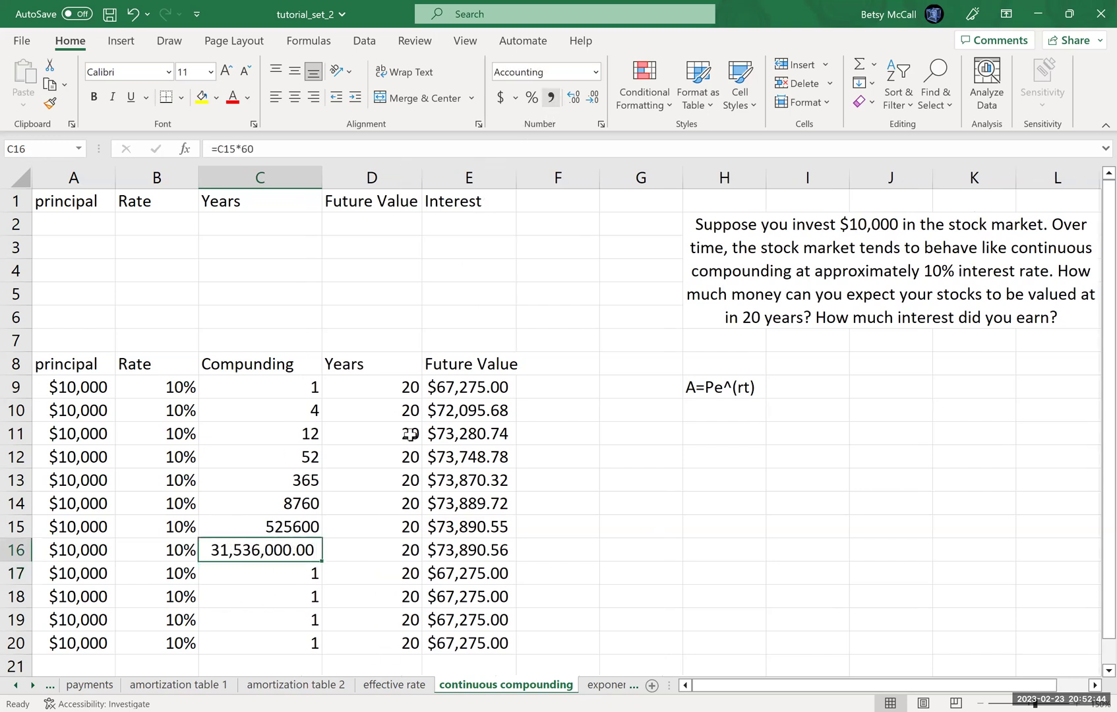
click(273, 577)
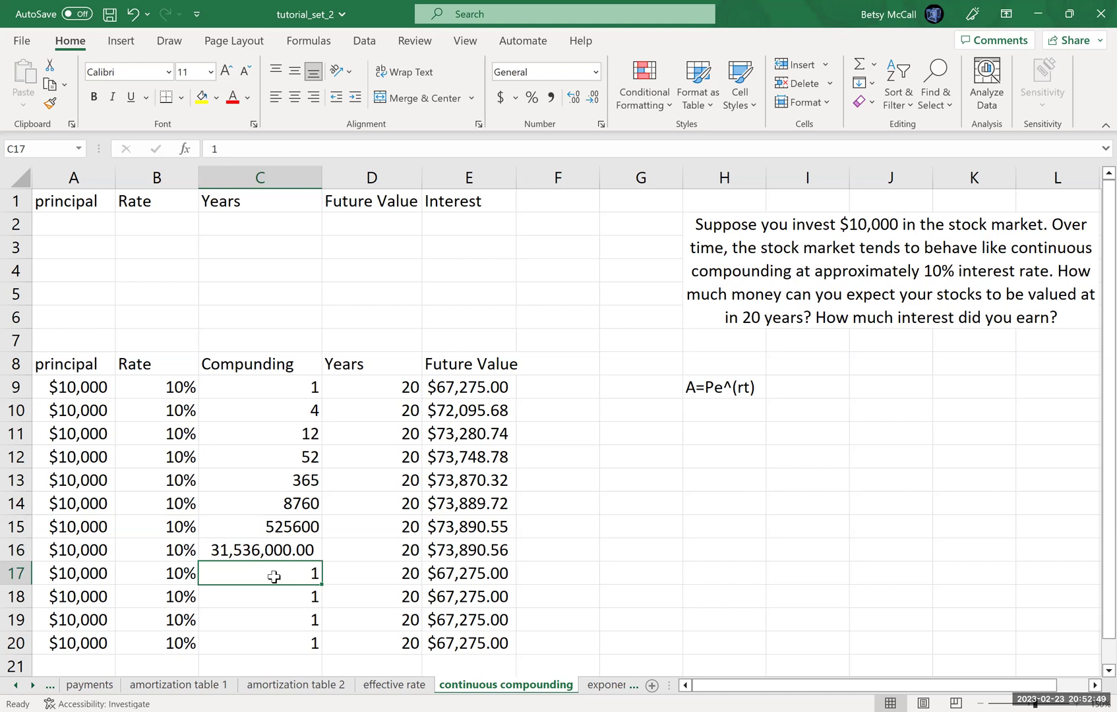
text(=10^8)
key(Return)
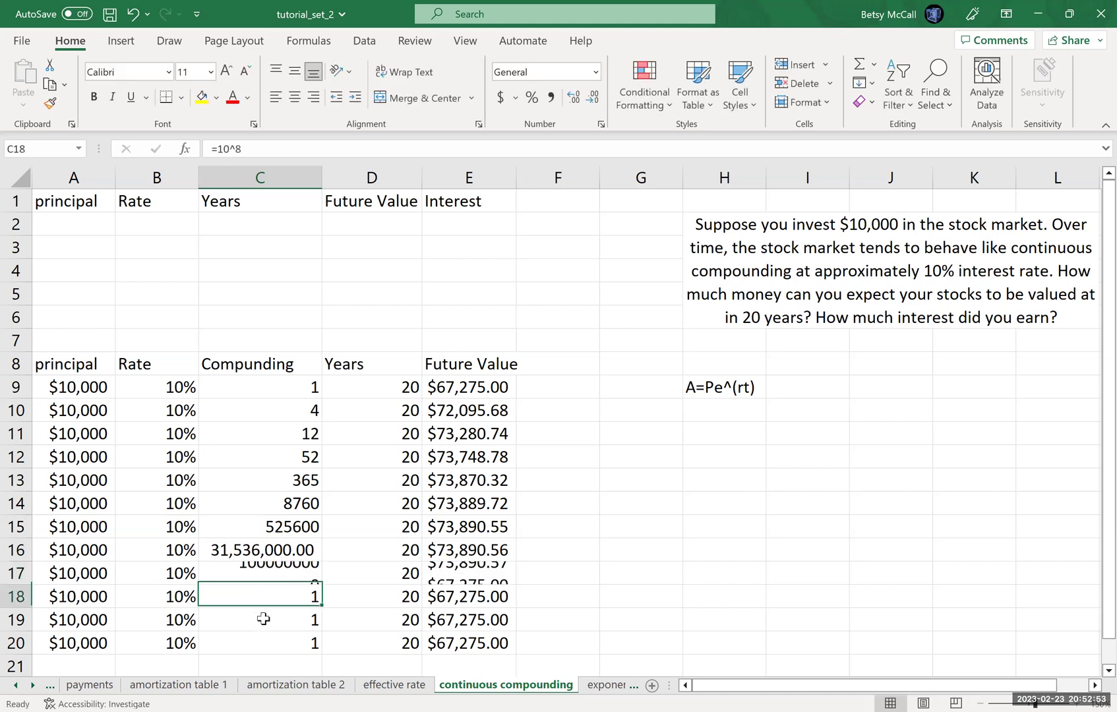
text(=10^9)
key(Return)
text(=10)
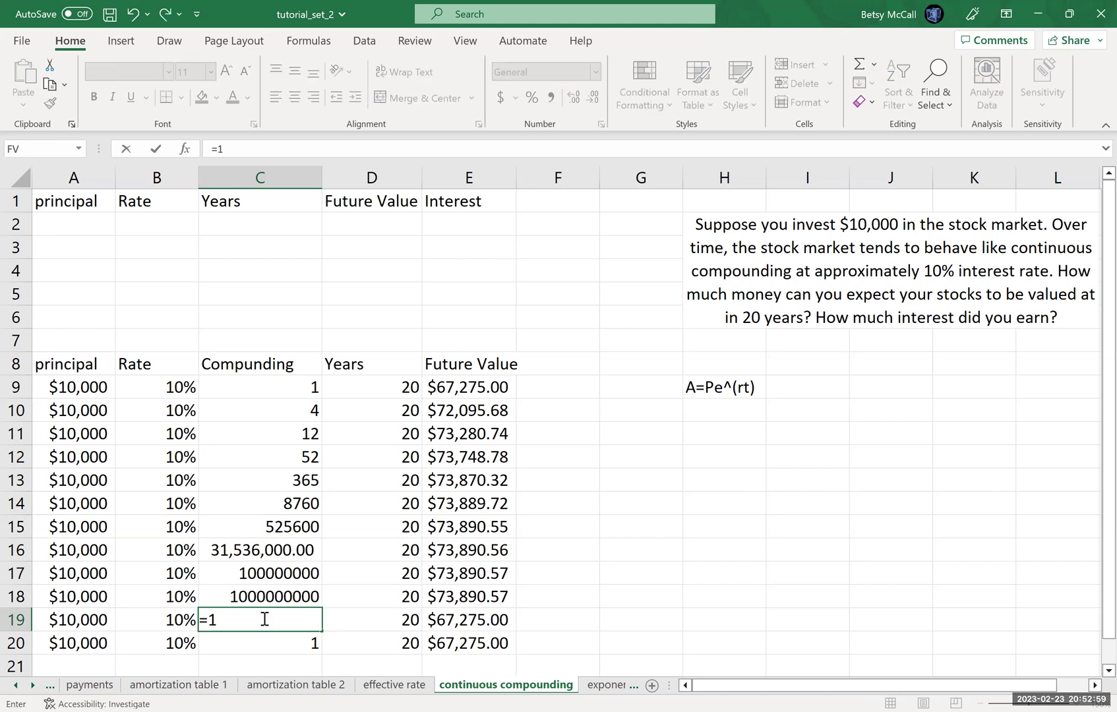
text(^10)
key(Return)
click(264, 619)
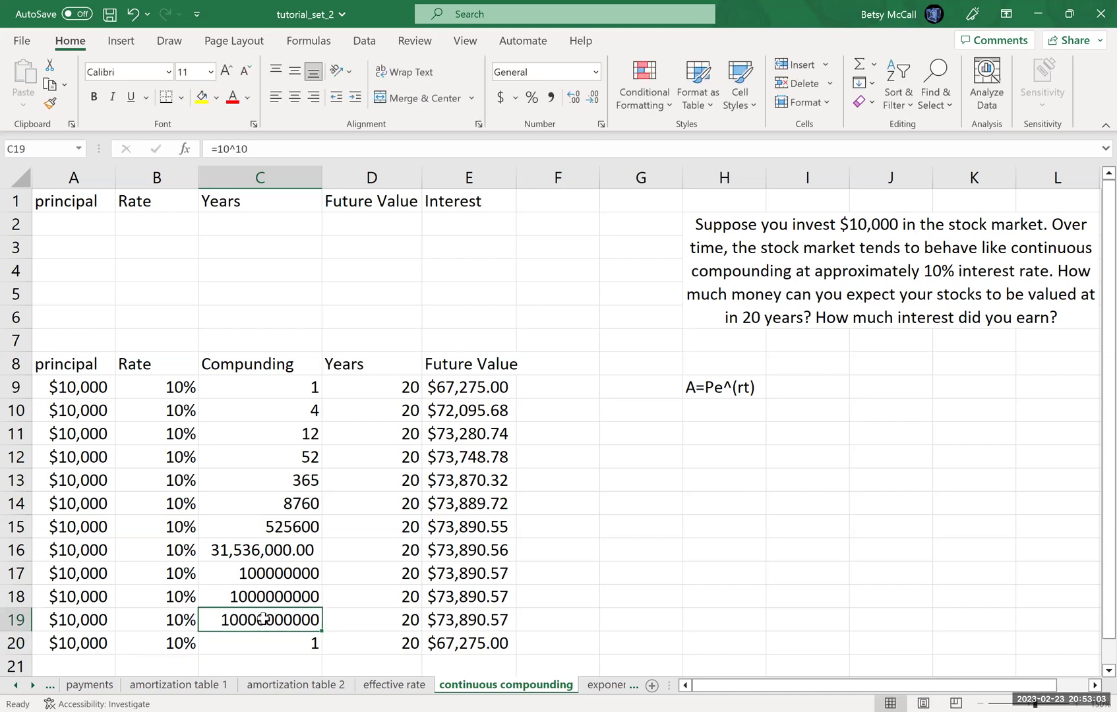
key(Return)
text(=10^)
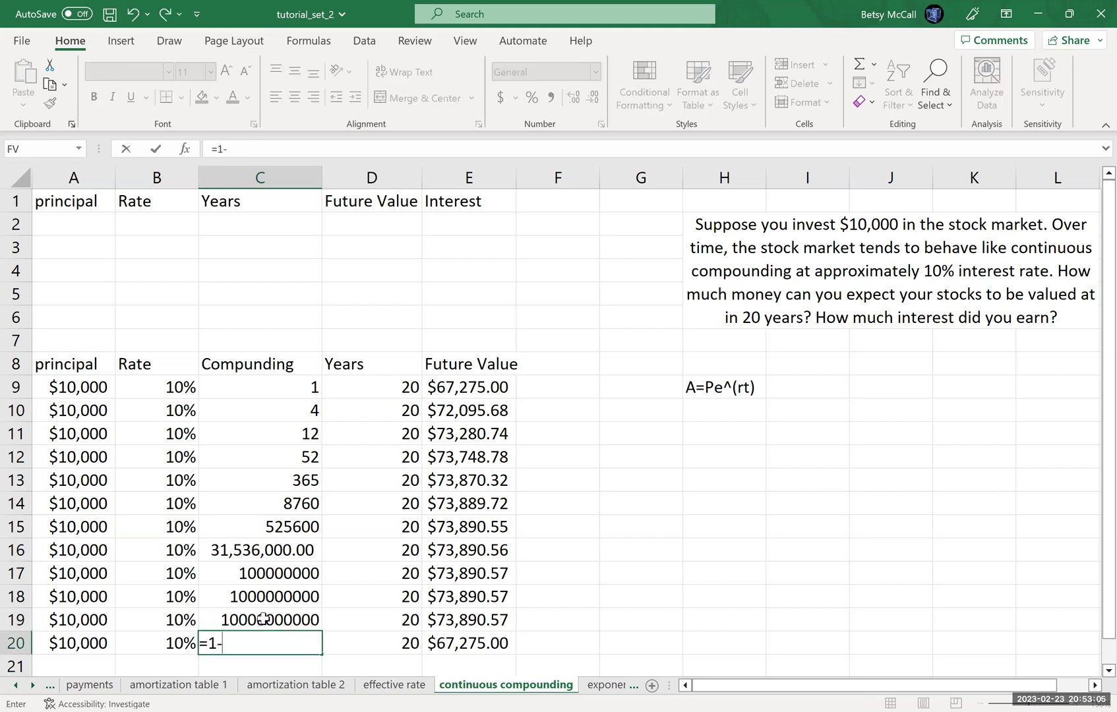
text(11)
key(Return)
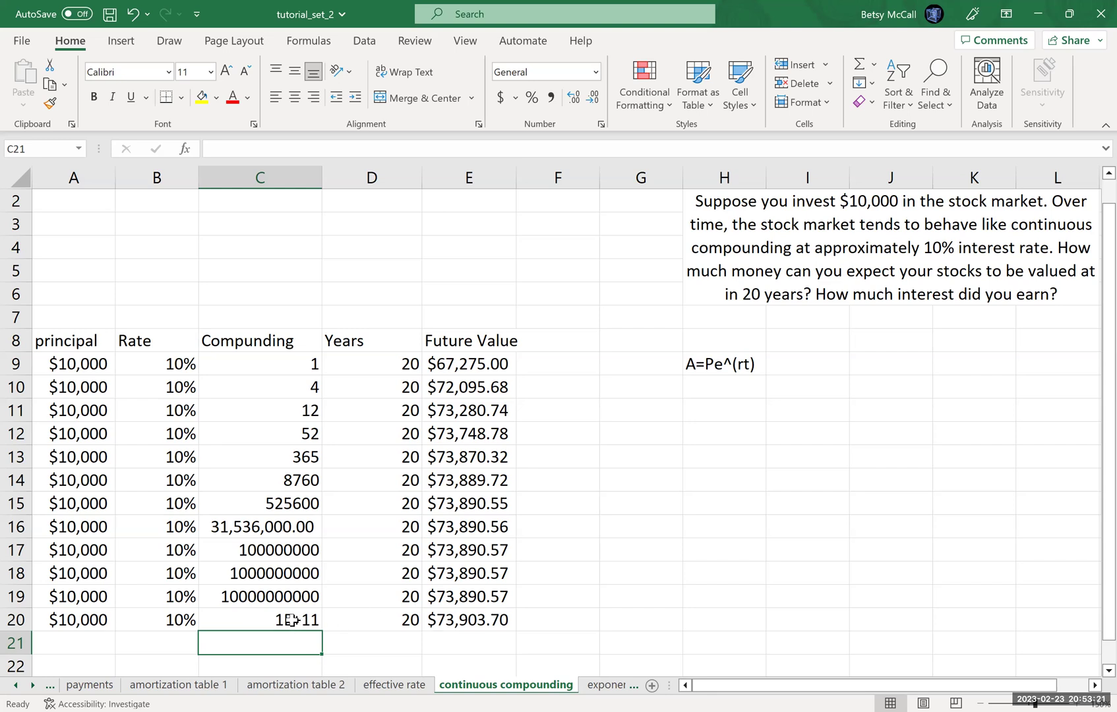
Replace C20's =10^11 with =10^10, making its future value $73,890.57
click(292, 620)
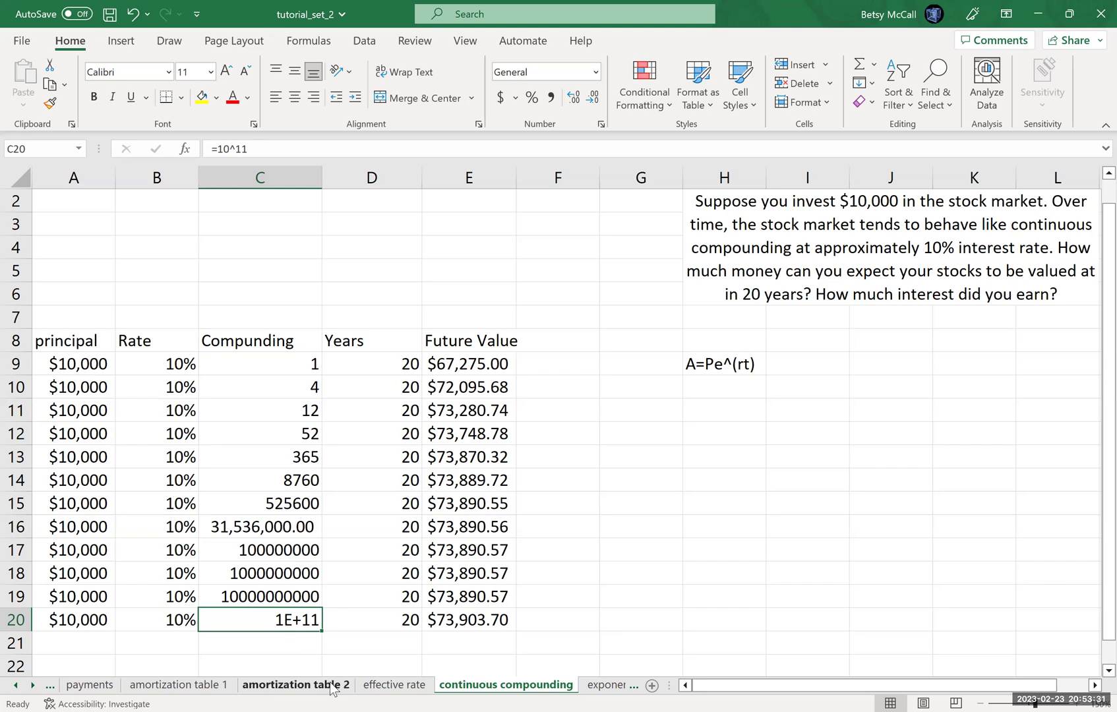
text(=)
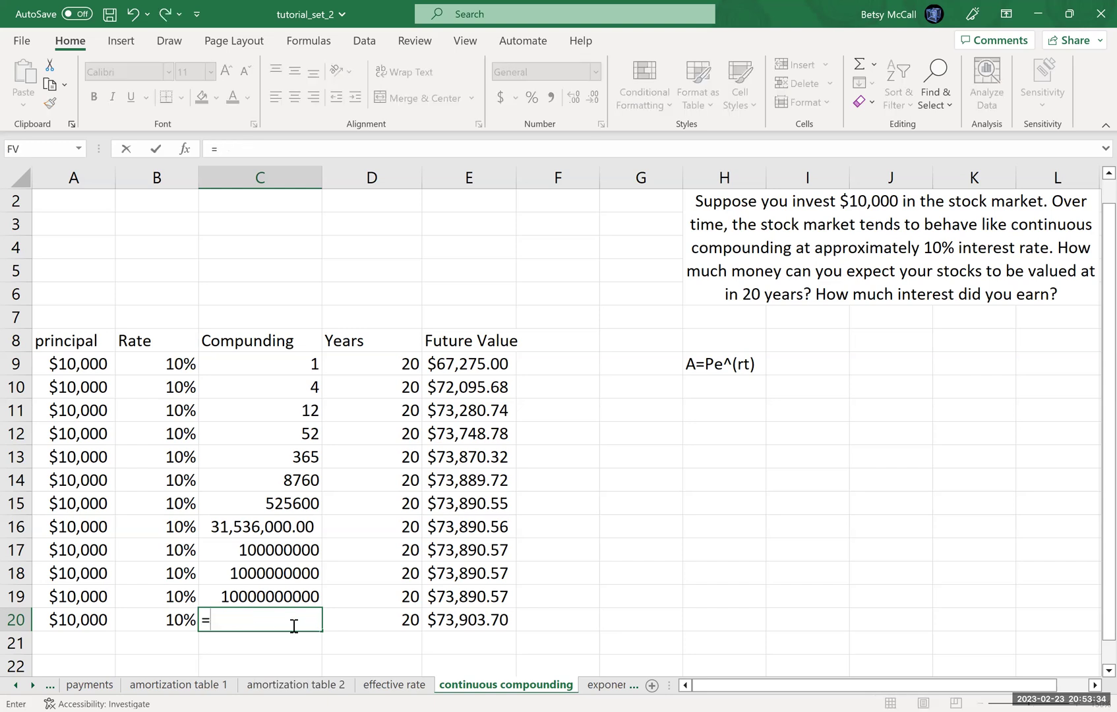
text(10^11)
key(Return)
click(293, 626)
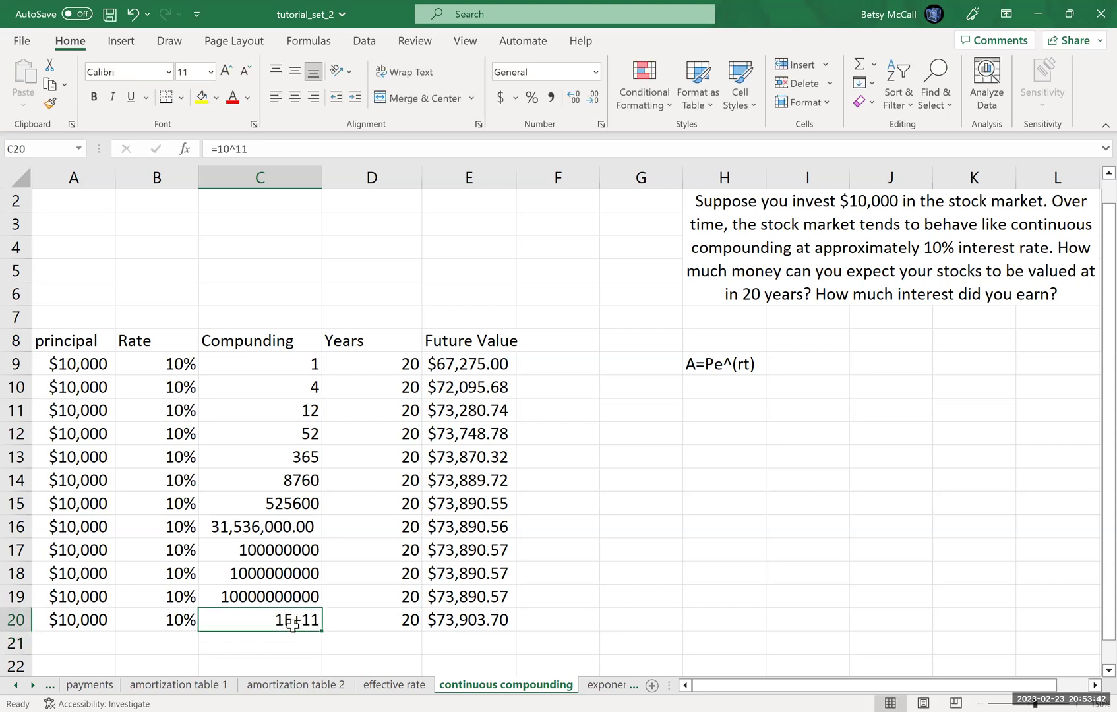
text(=10)
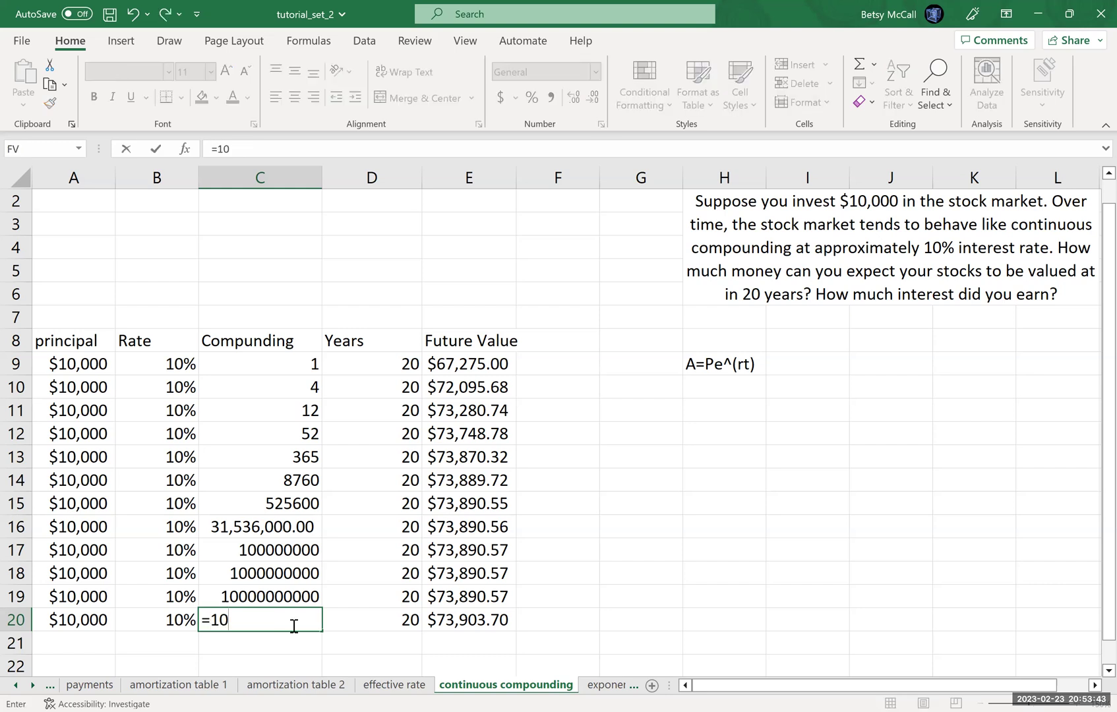
text(^10)
key(Return)
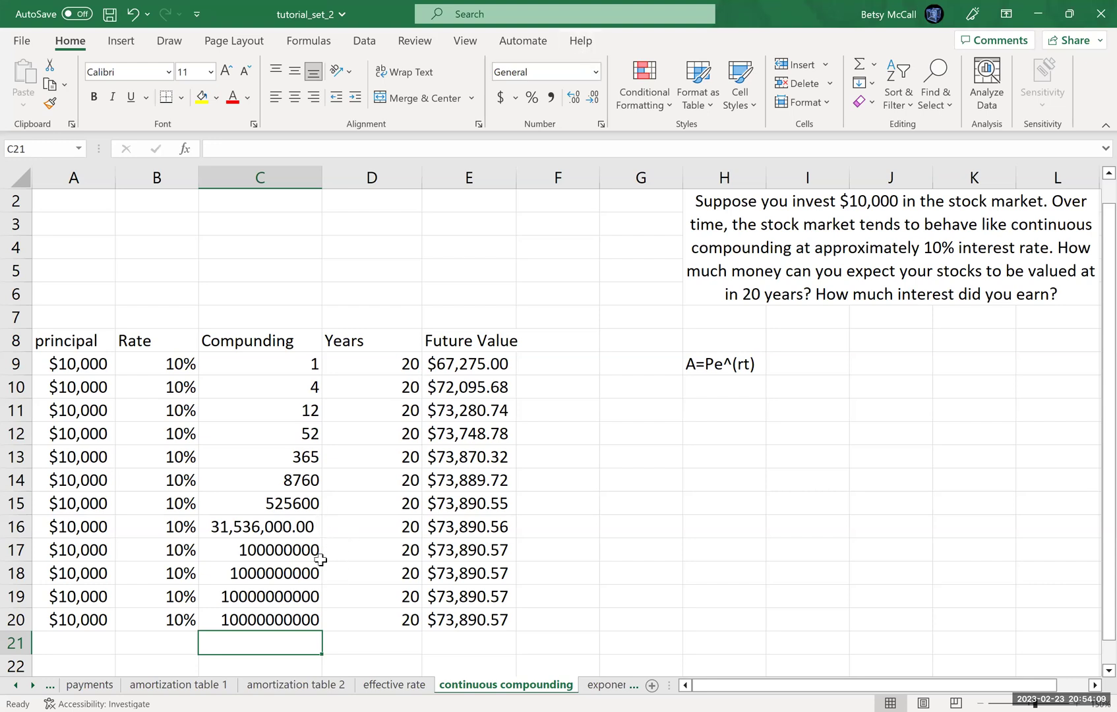
Decrease C16's decimals twice so it reads 31,536,000
click(308, 524)
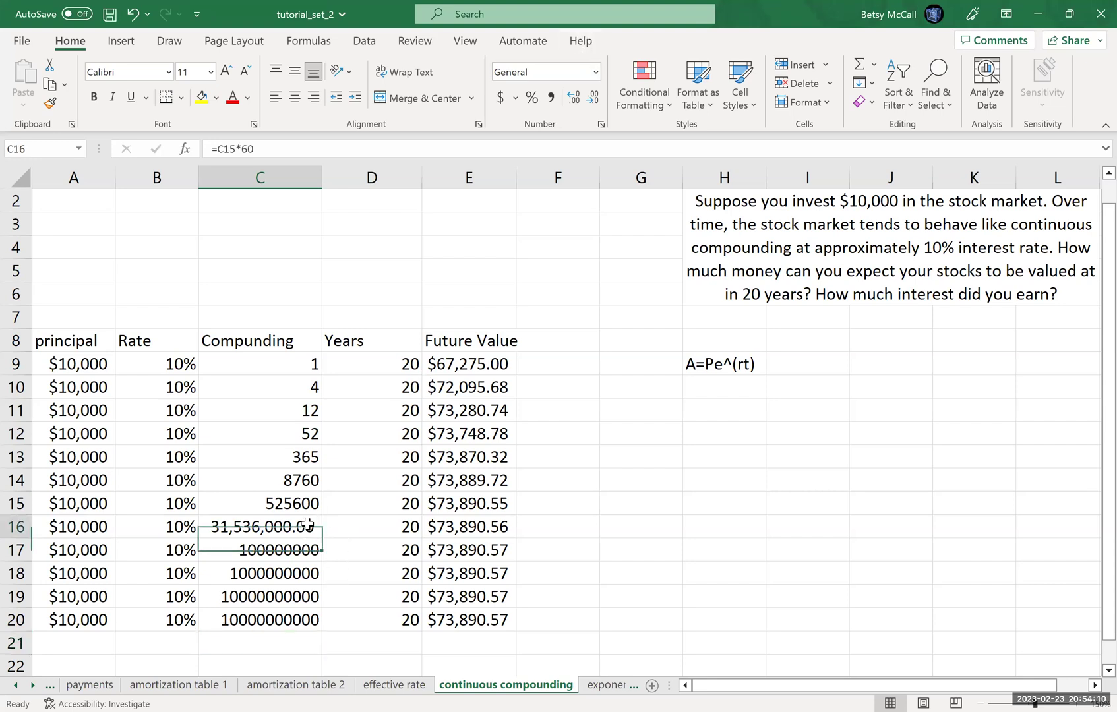
click(589, 103)
click(589, 103)
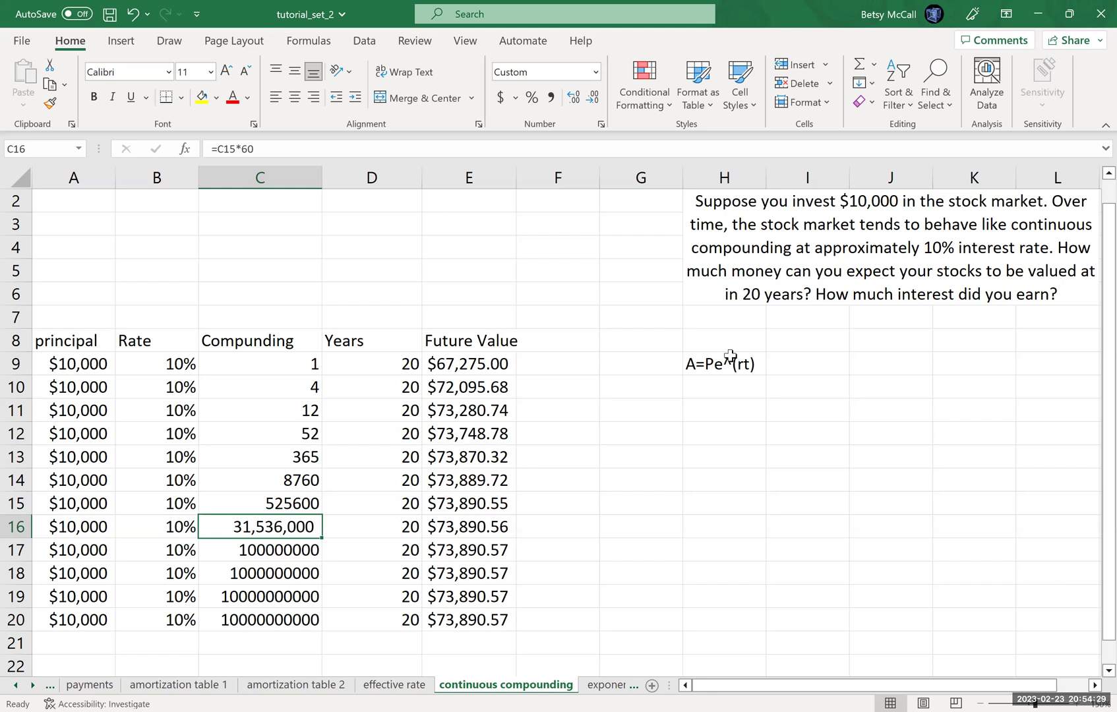
drag(1097, 421, 1094, 343)
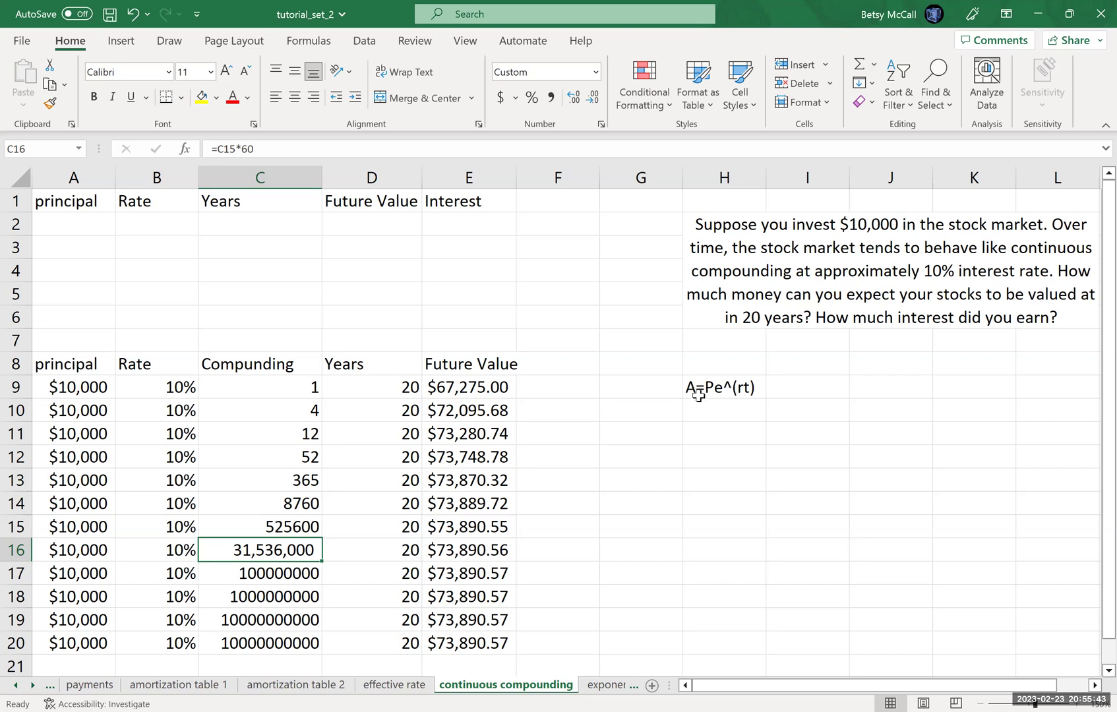
Enter principal 10000, rate 10% and 20 years in A2:C2
click(71, 225)
text(10,99)
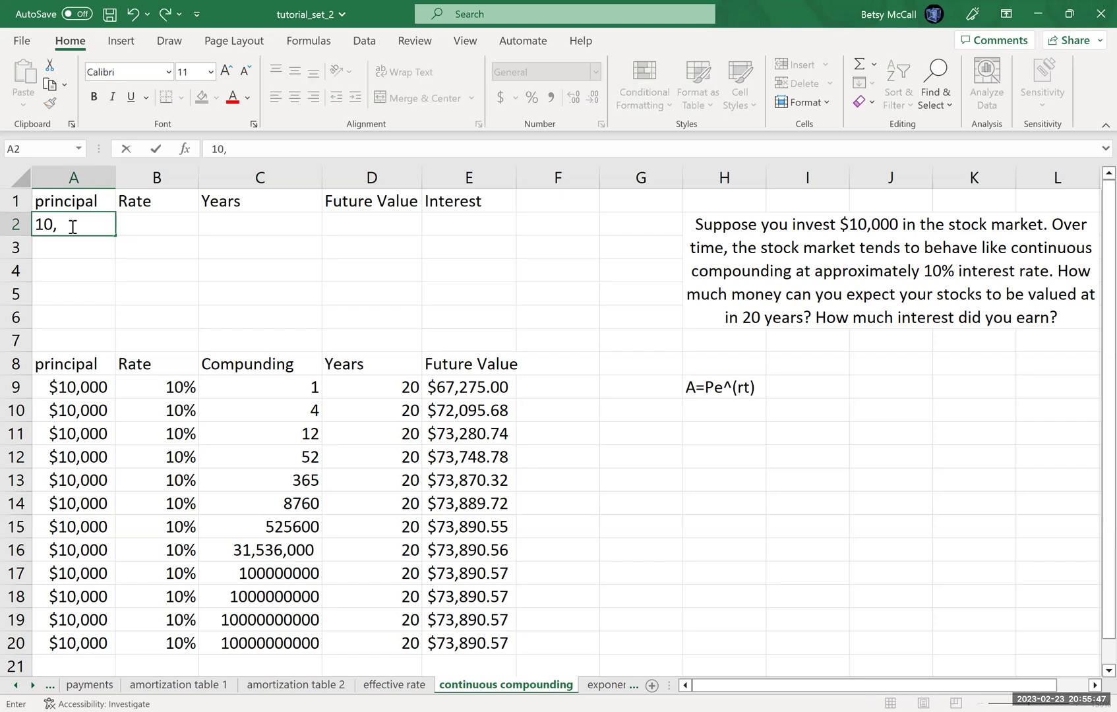
key(BackSpace)
key(BackSpace)
key(BackSpace)
text(000)
key(Tab)
text(10%)
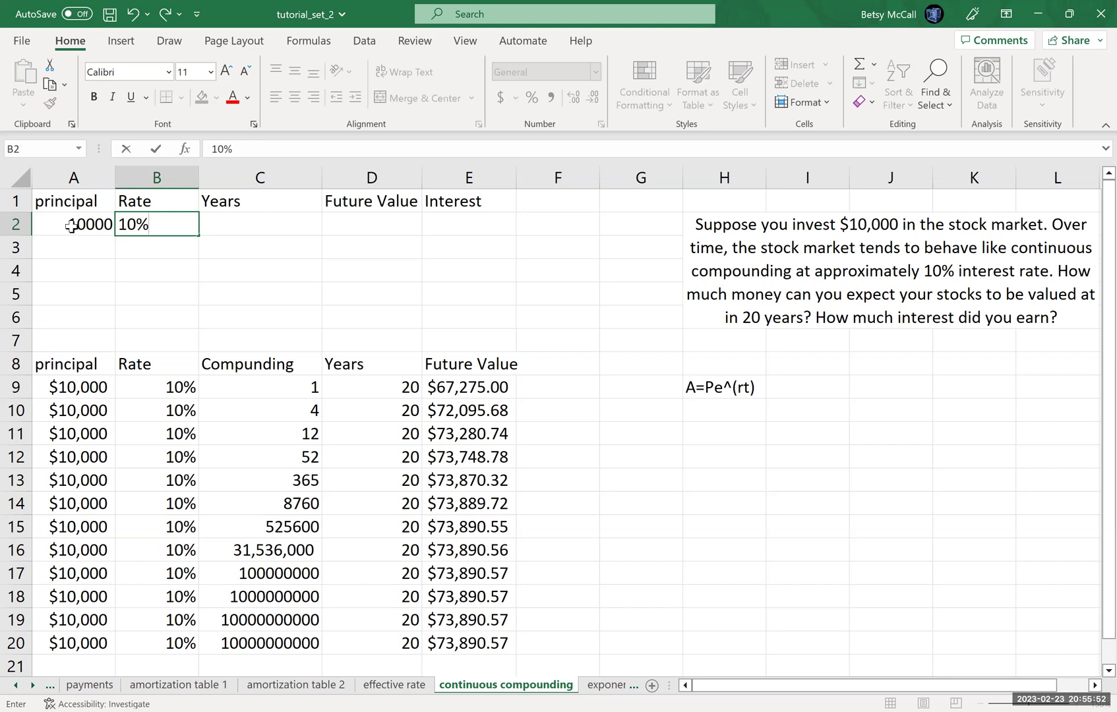
key(Tab)
text(20)
key(Tab)
Enter =A2*EXP(B2*C2) in D2, giving a future value of 73890.561
text(=)
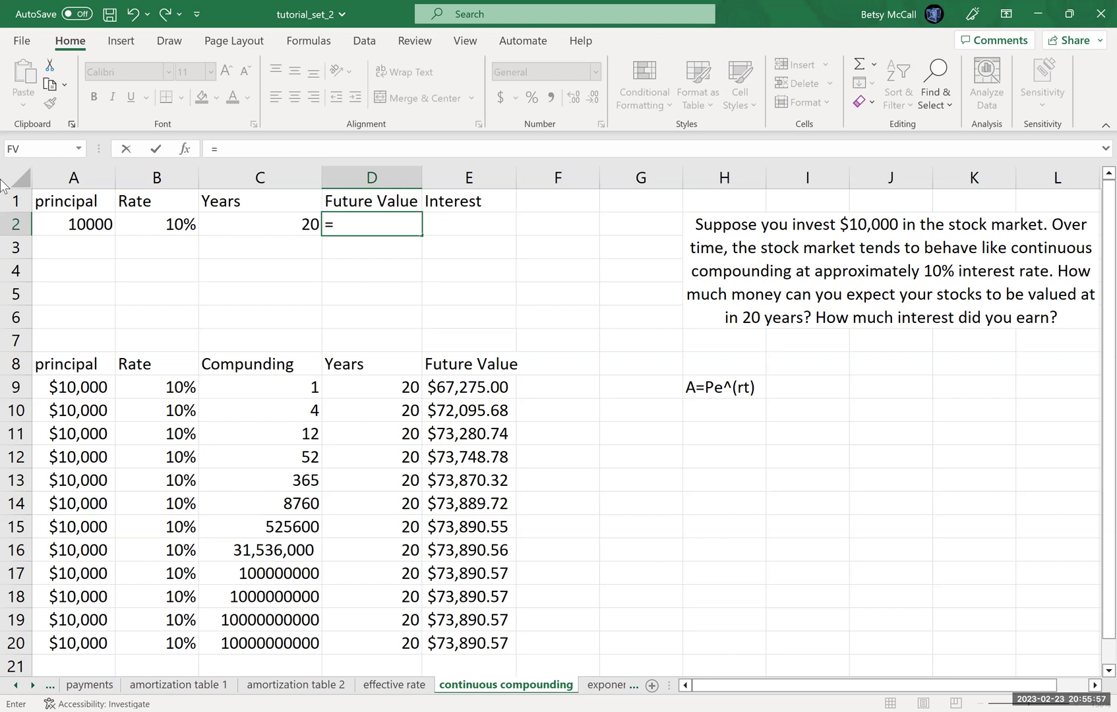
click(97, 228)
text(*)
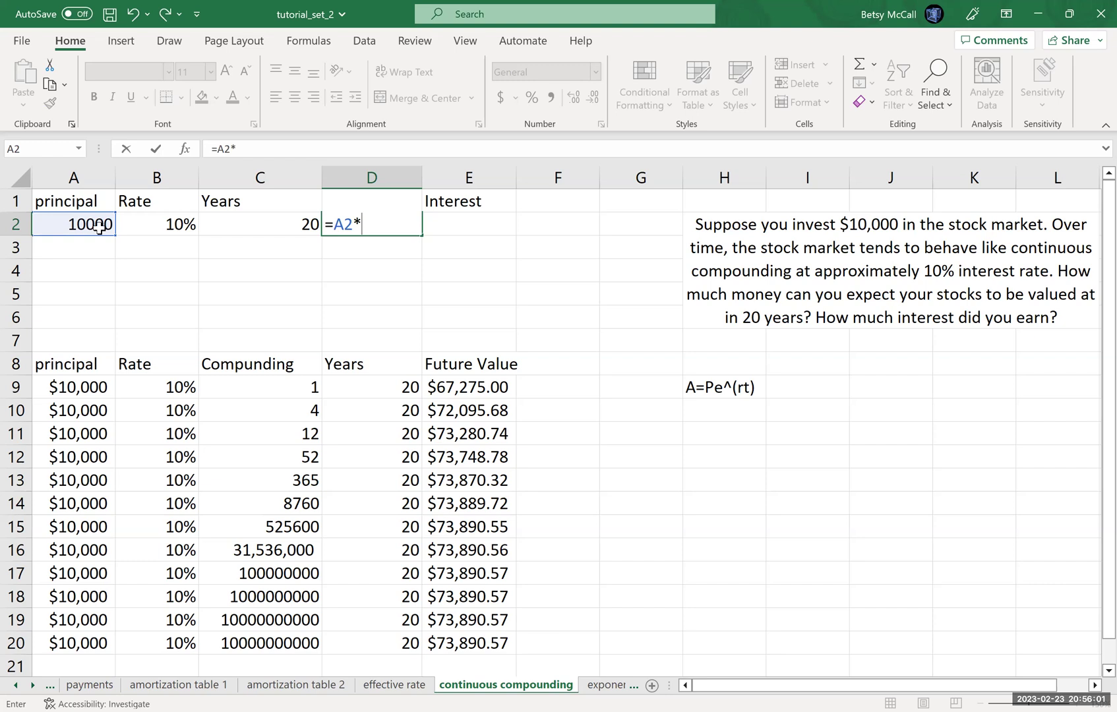
text(EXP()
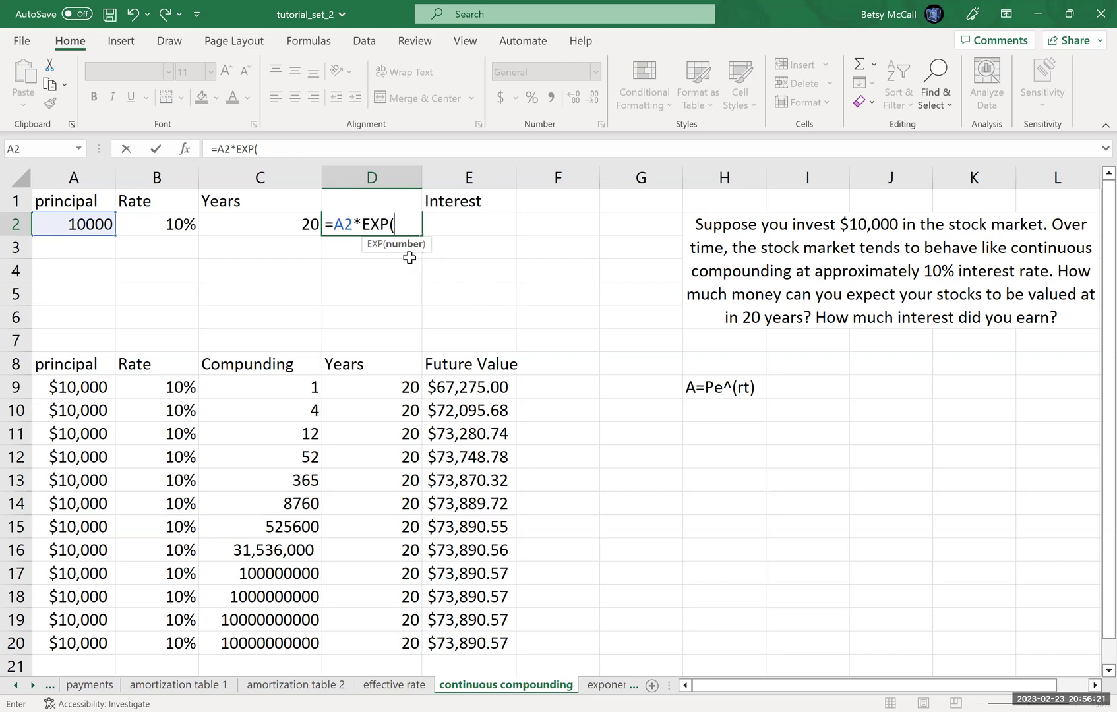
click(153, 227)
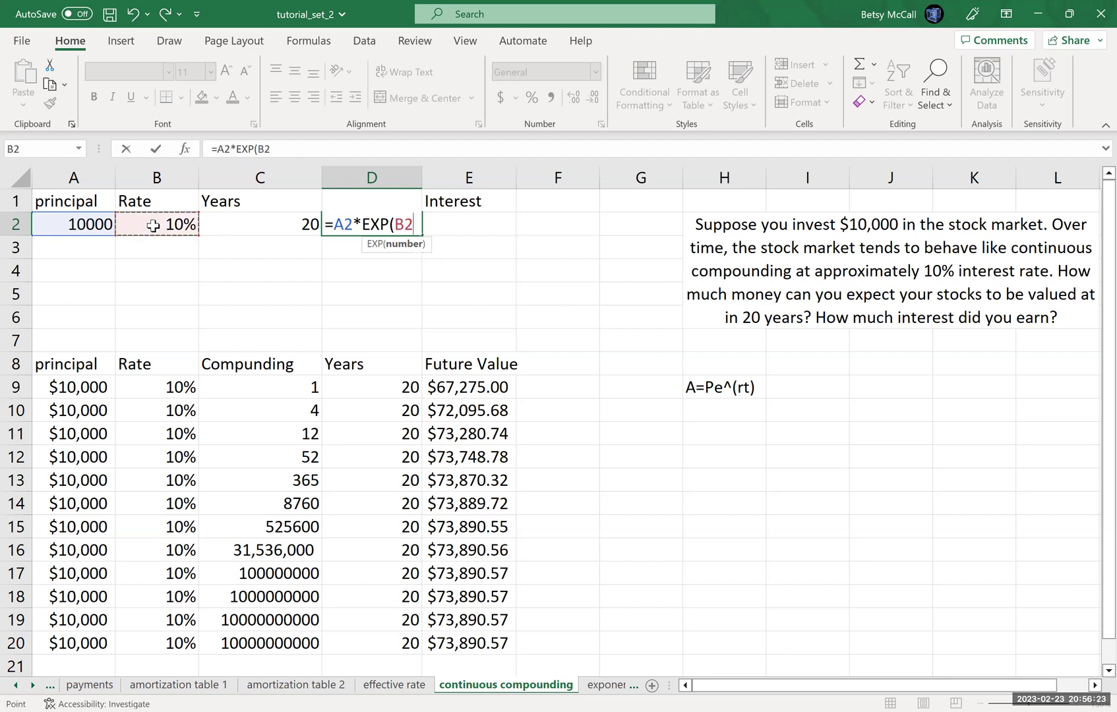
text(*)
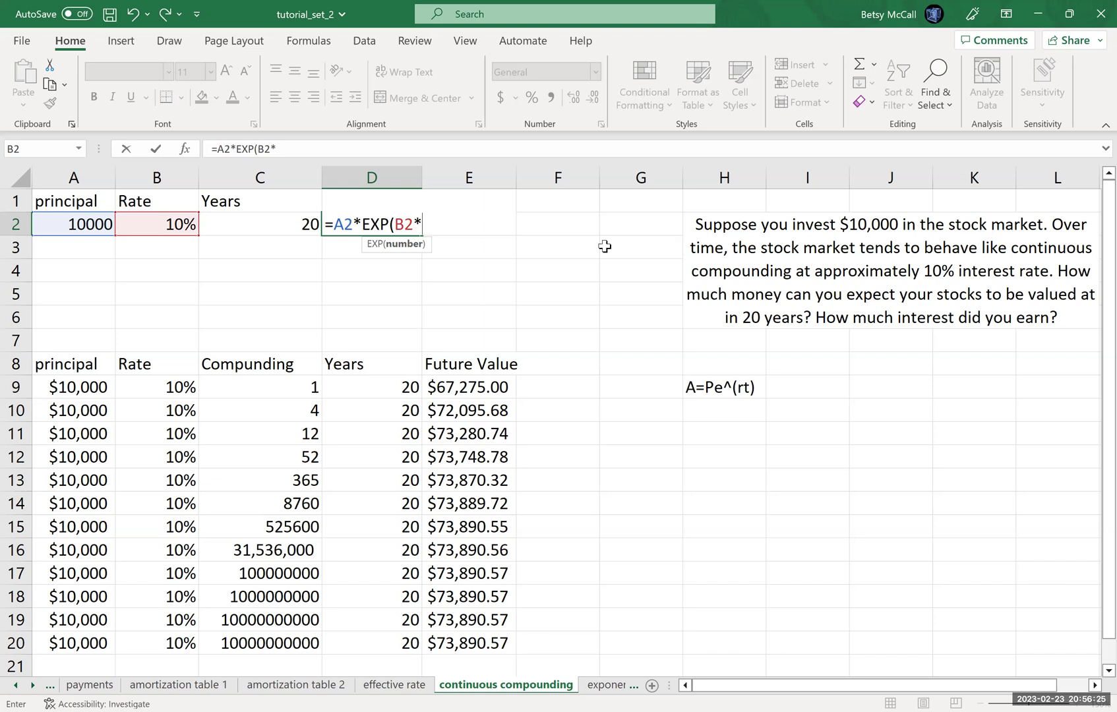
click(276, 224)
text())
key(Return)
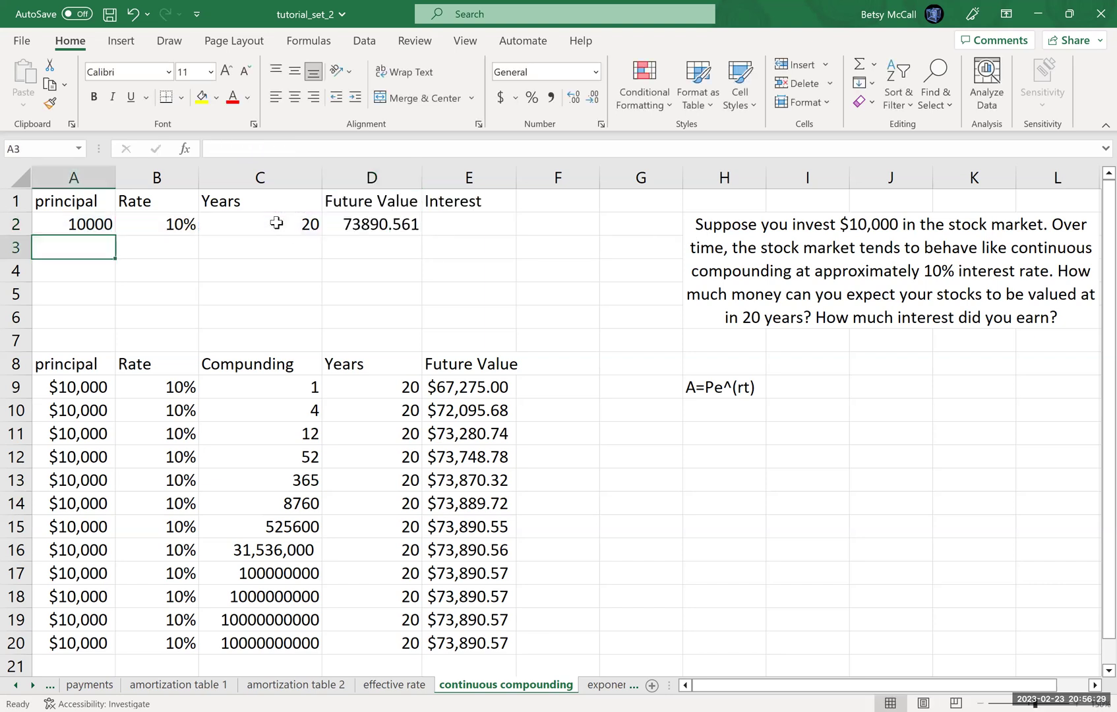
Apply Accounting Number Format to D2 so it displays $ 73,890.56
click(396, 225)
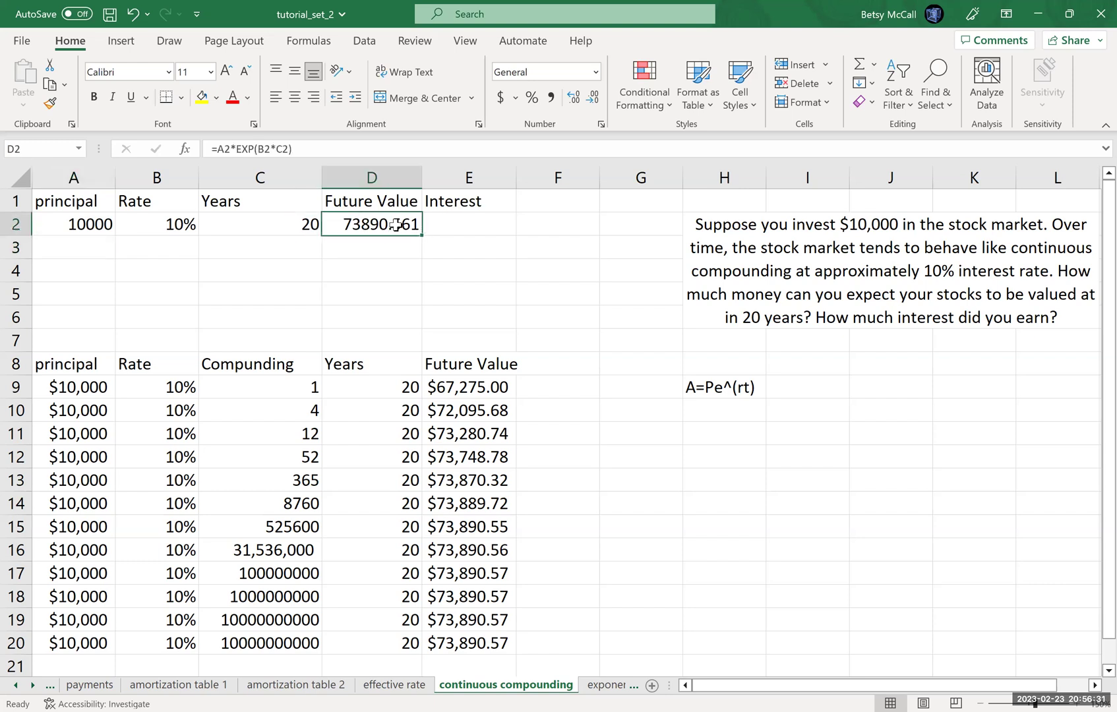
click(503, 101)
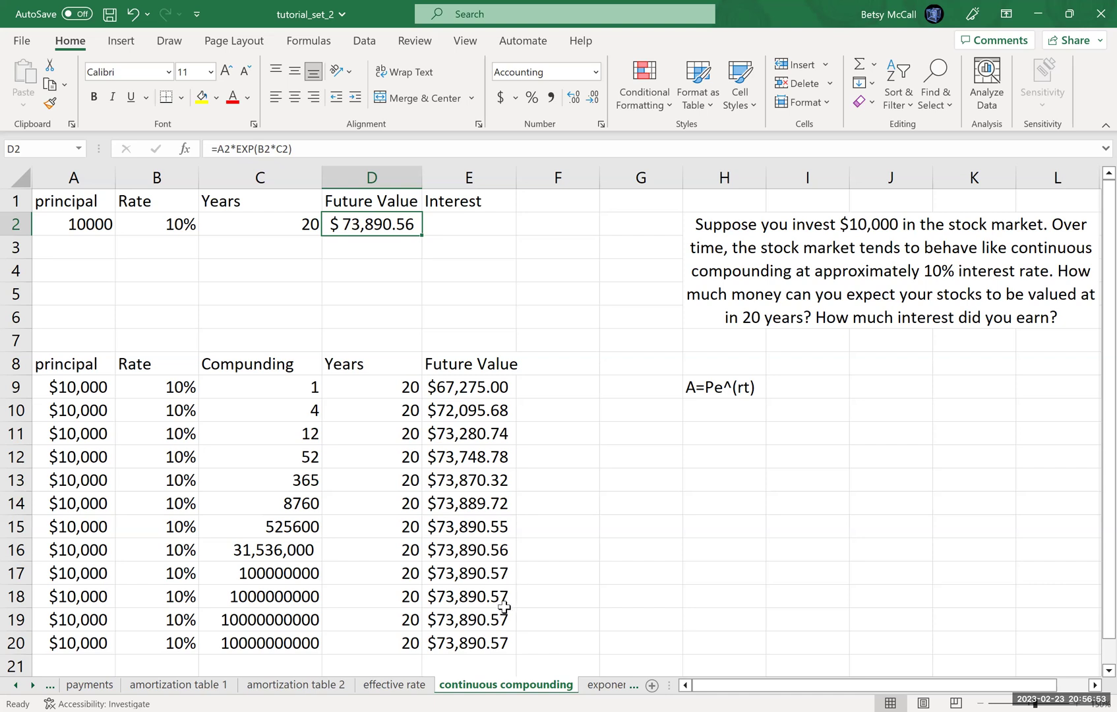
click(259, 645)
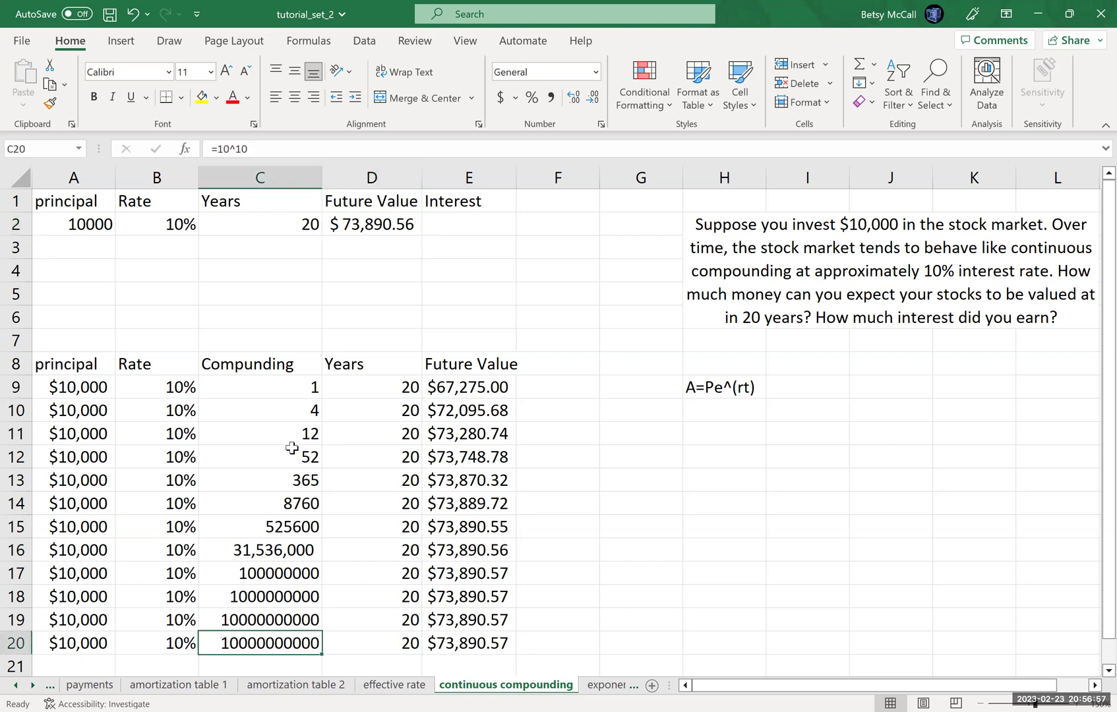
Change C20's formula from =10^10 to =10^11, raising row 20's future value to $73,903.70
click(257, 151)
key(BackSpace)
text(1E+11)
key(Return)
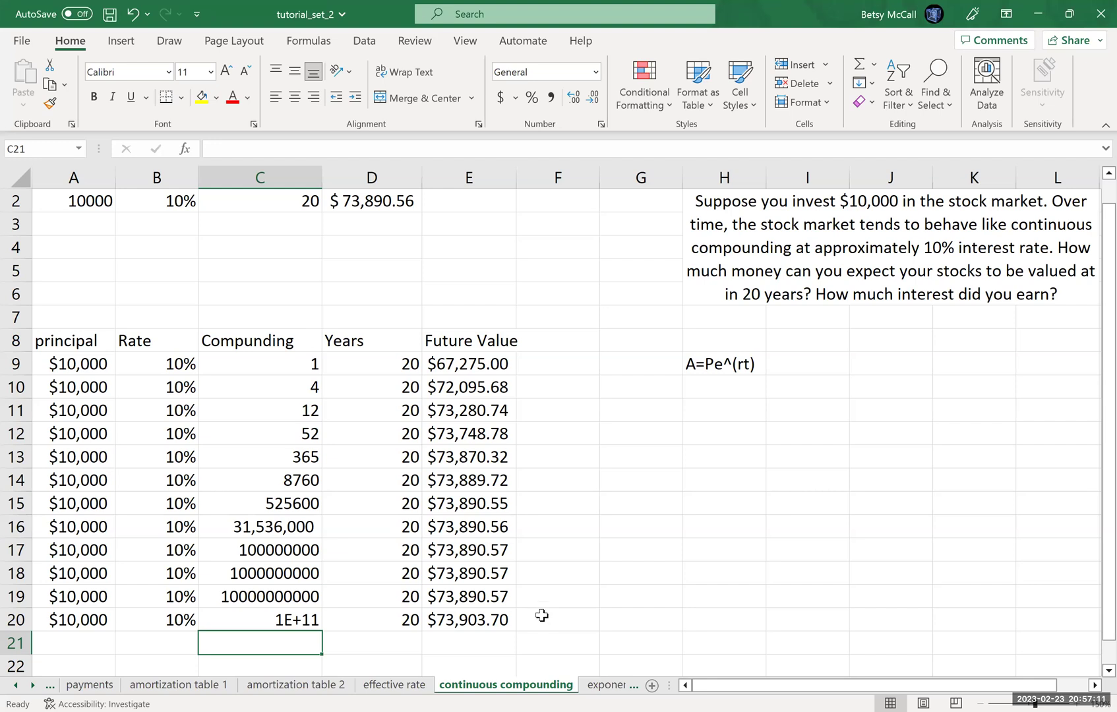
click(527, 525)
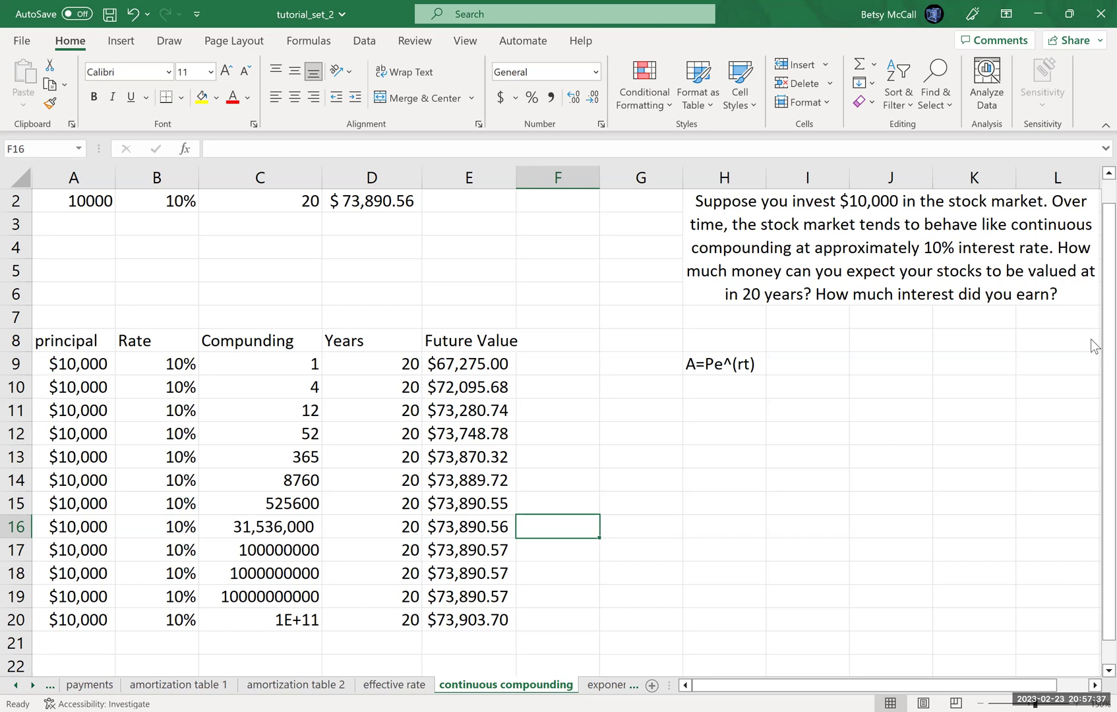
scroll(1093, 325, up, 1)
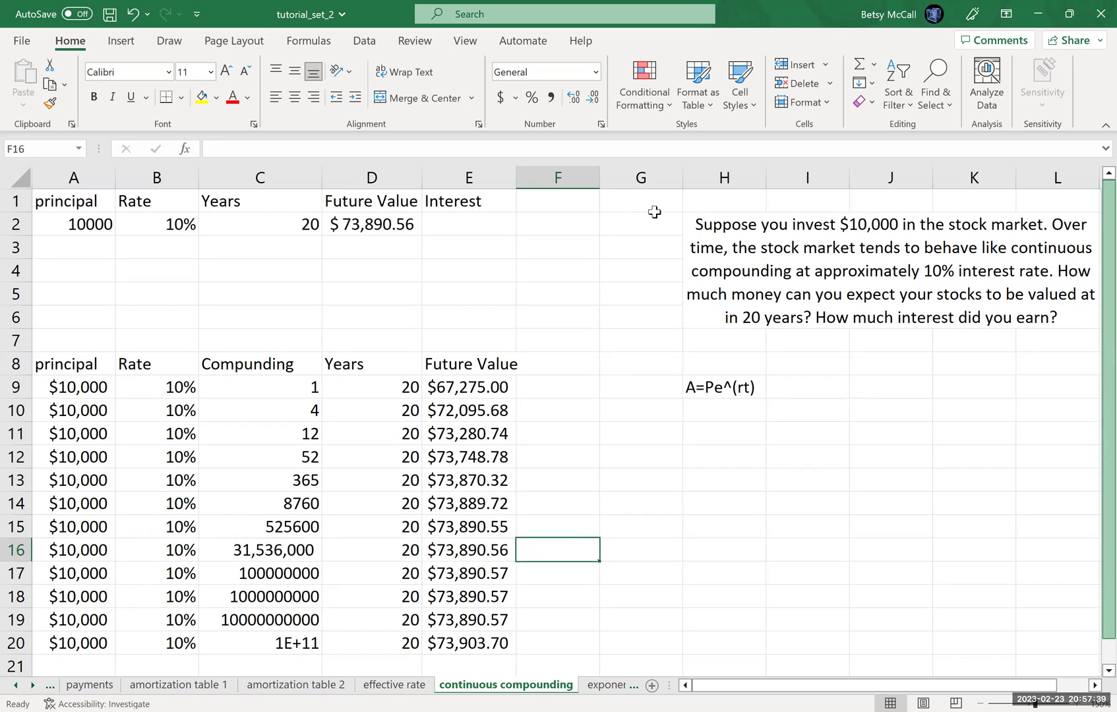
click(353, 227)
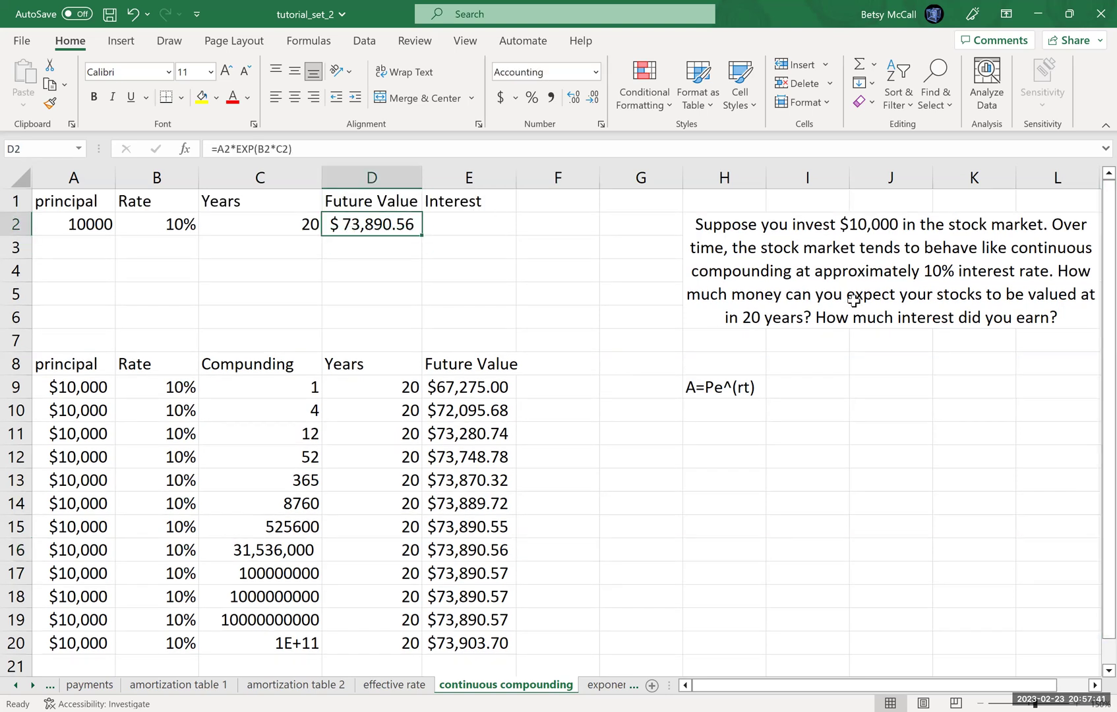